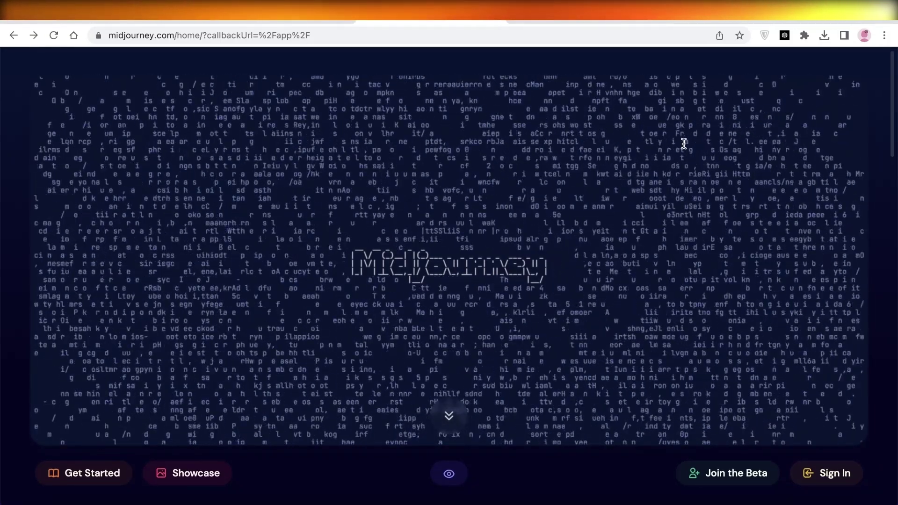
- Scroll through the Midjourney Home feed showing 'The Final Boss Battle of Life' battle images
{"action": "scroll", "coordinate": [686, 158], "scroll_direction": "down", "scroll_amount": 3}
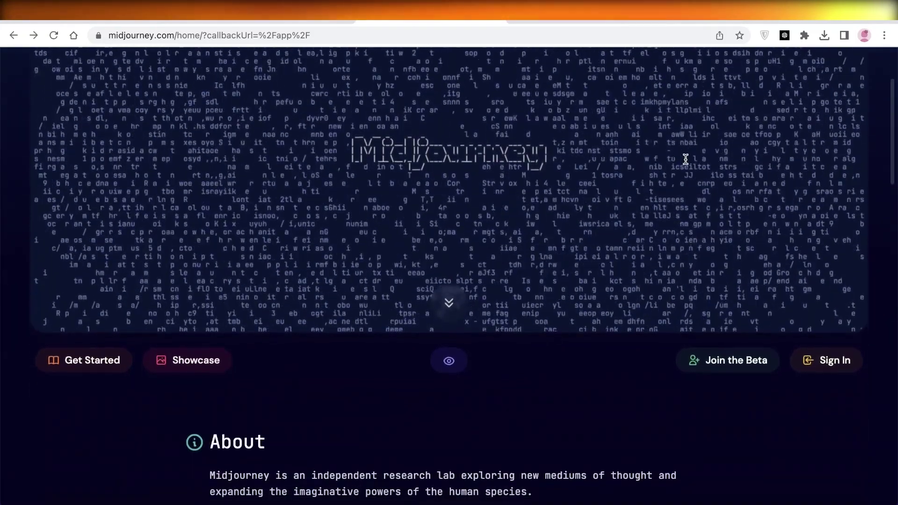
{"action": "scroll", "coordinate": [686, 159], "scroll_direction": "down", "scroll_amount": 6}
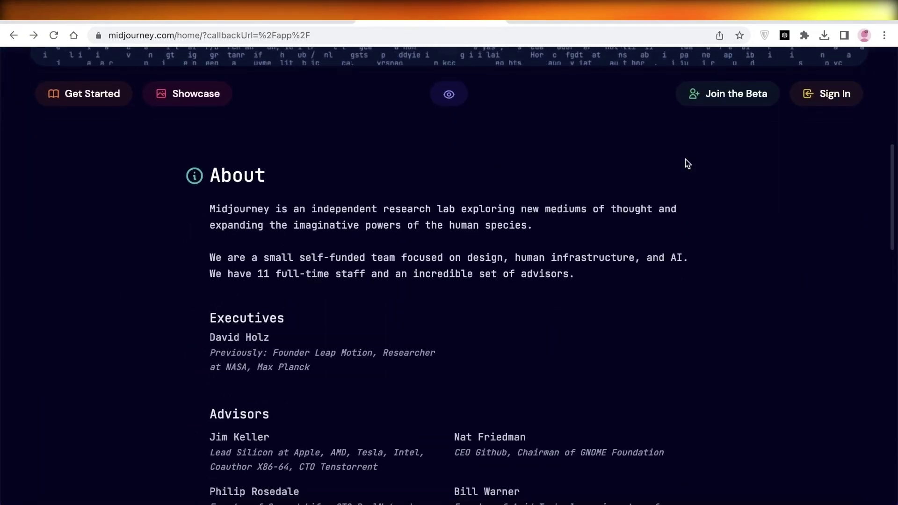
{"action": "scroll", "coordinate": [701, 140], "scroll_direction": "up", "scroll_amount": 9}
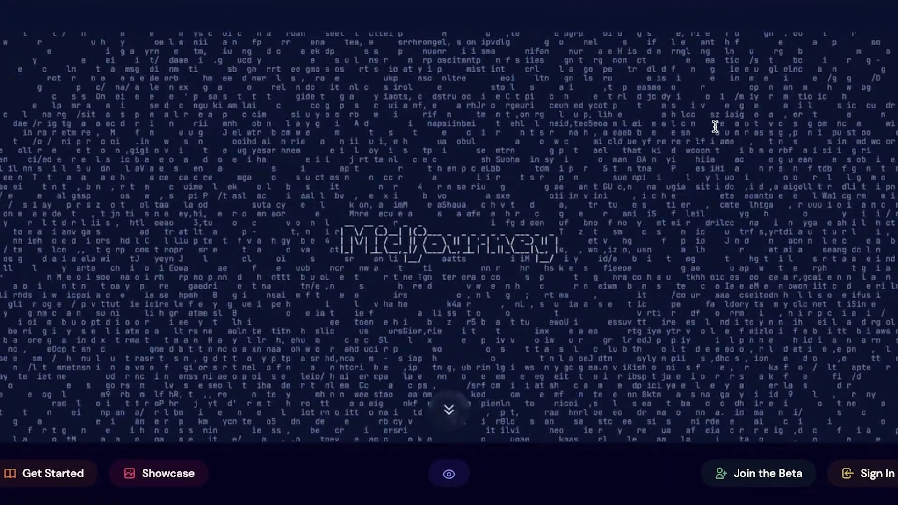
{"action": "scroll", "coordinate": [714, 128], "scroll_direction": "down", "scroll_amount": 1}
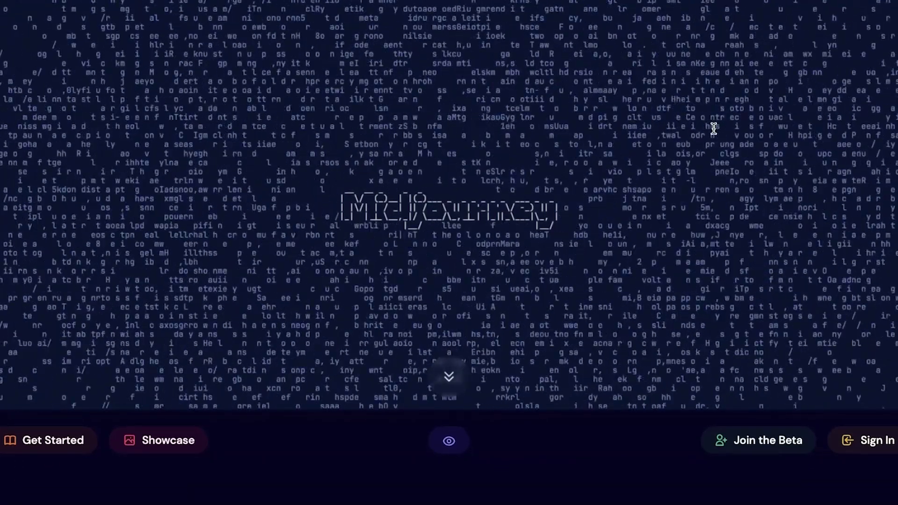
{"action": "scroll", "coordinate": [714, 128], "scroll_direction": "down", "scroll_amount": 3}
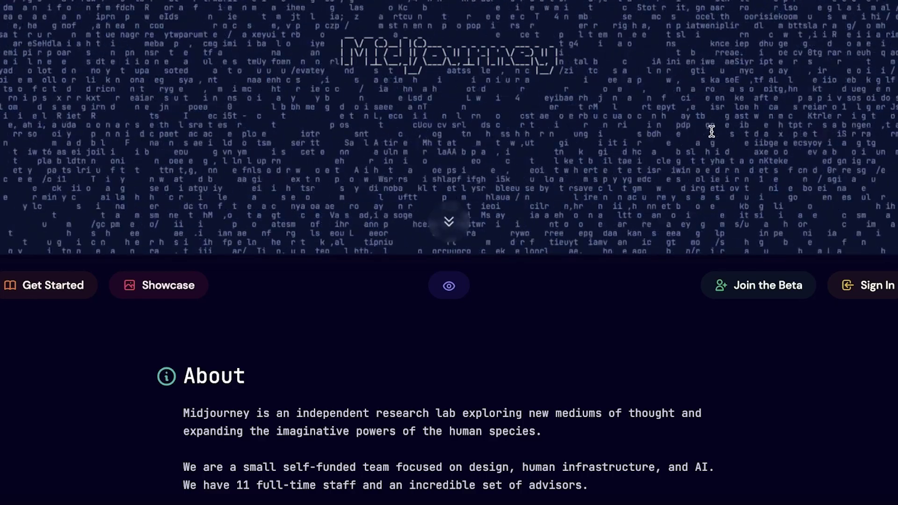
{"action": "scroll", "coordinate": [711, 131], "scroll_direction": "down", "scroll_amount": 1}
{"action": "scroll", "coordinate": [712, 131], "scroll_direction": "up", "scroll_amount": 4}
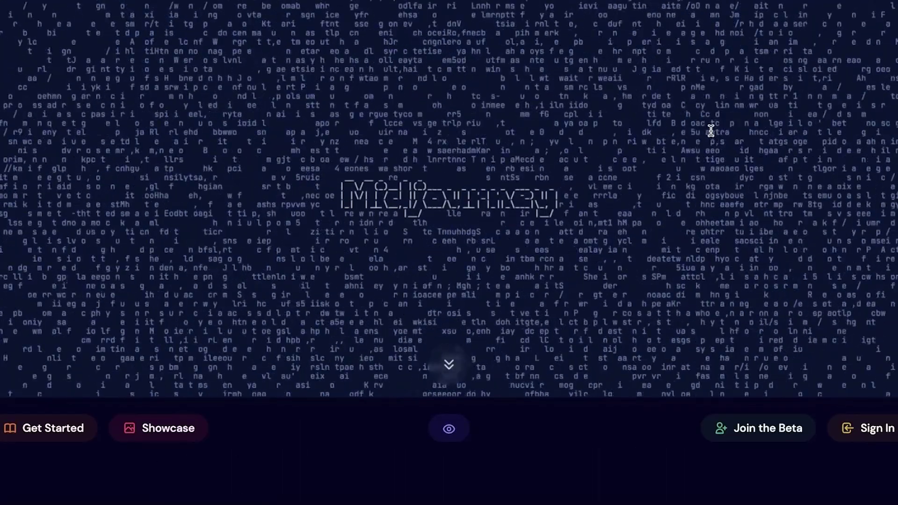
{"action": "scroll", "coordinate": [711, 131], "scroll_direction": "up", "scroll_amount": 1}
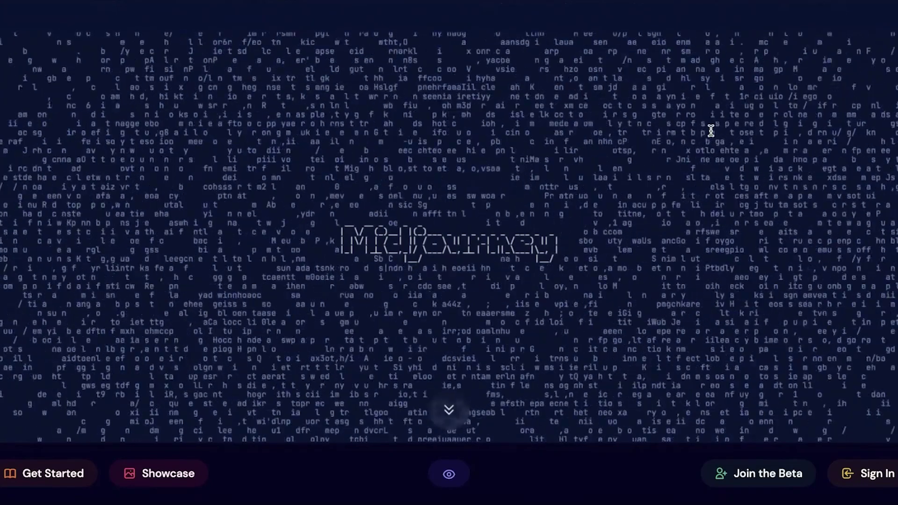
{"action": "scroll", "coordinate": [711, 130], "scroll_direction": "down", "scroll_amount": 10}
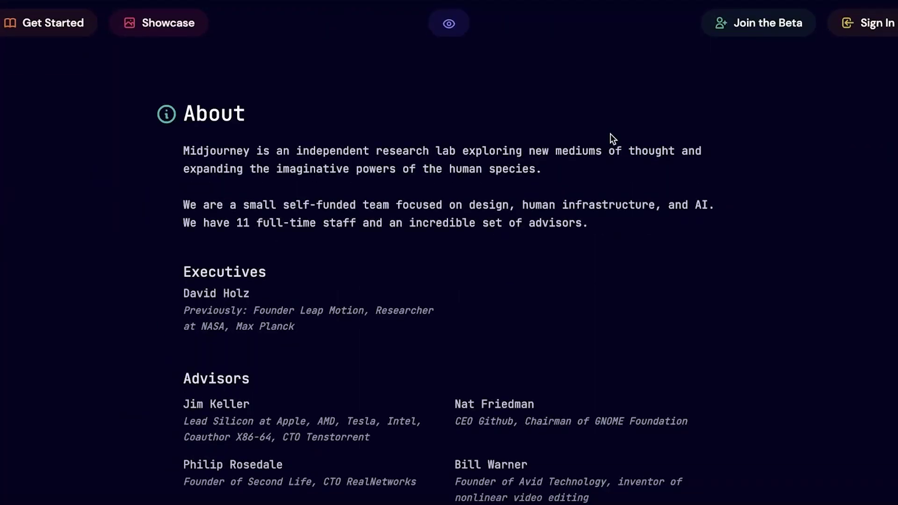
{"action": "scroll", "coordinate": [612, 139], "scroll_direction": "down", "scroll_amount": 3}
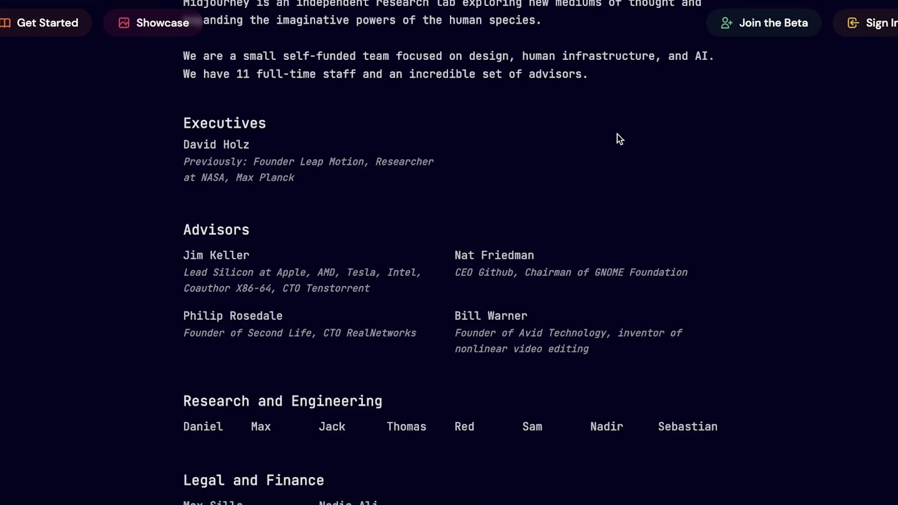
{"action": "scroll", "coordinate": [620, 139], "scroll_direction": "down", "scroll_amount": 20}
{"action": "scroll", "coordinate": [620, 139], "scroll_direction": "up", "scroll_amount": 20}
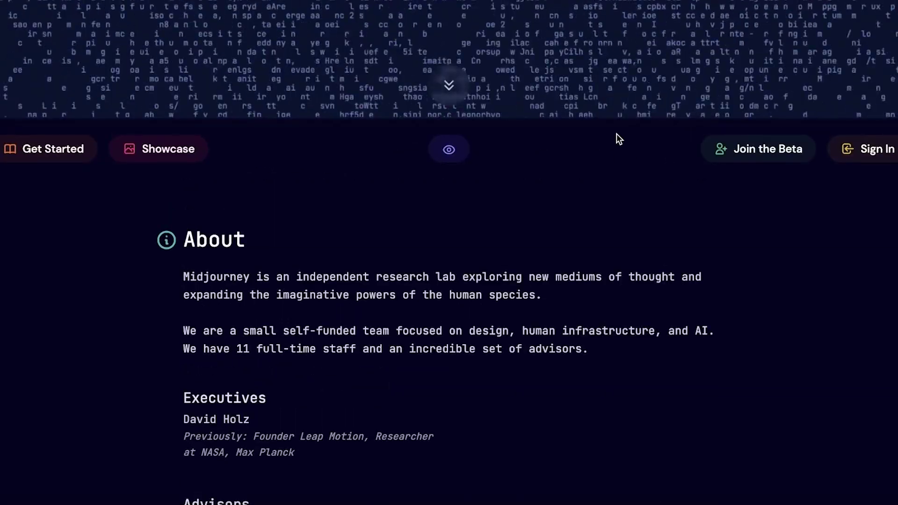
{"action": "scroll", "coordinate": [616, 133], "scroll_direction": "up", "scroll_amount": 7}
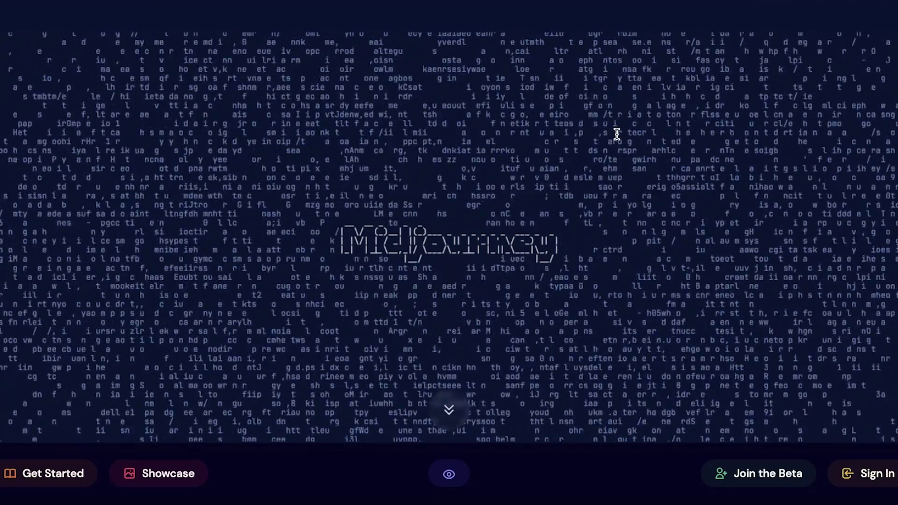
{"action": "scroll", "coordinate": [617, 133], "scroll_direction": "down", "scroll_amount": 3}
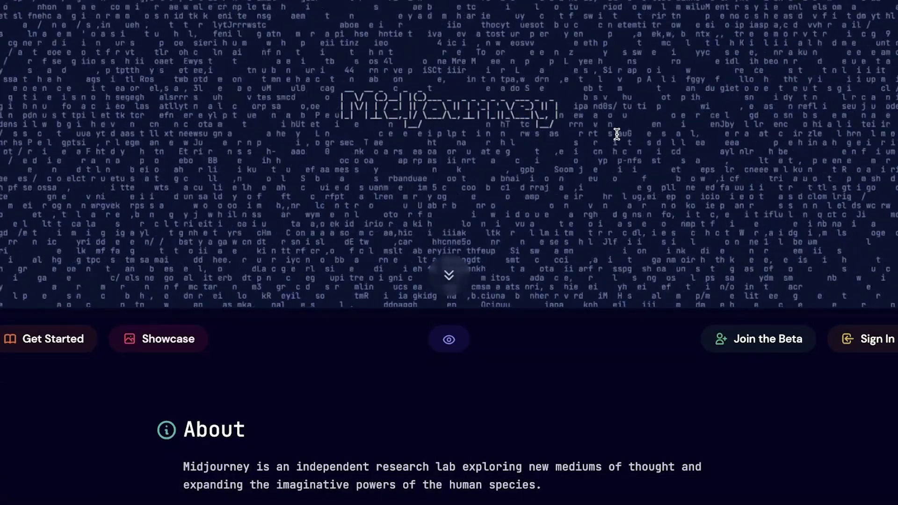
{"action": "scroll", "coordinate": [623, 128], "scroll_direction": "up", "scroll_amount": 3}
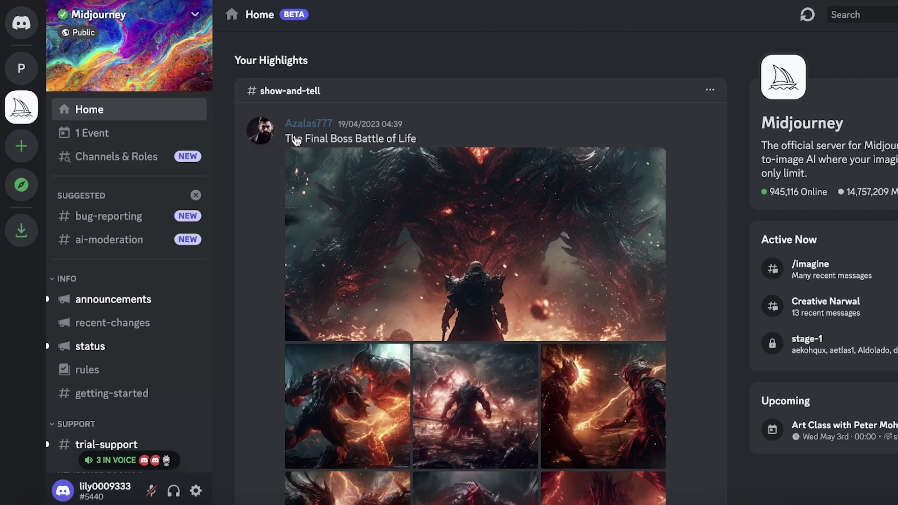
- Browse the newbies-117 and status channels from the server sidebar
{"action": "scroll", "coordinate": [326, 146], "scroll_direction": "down", "scroll_amount": 20}
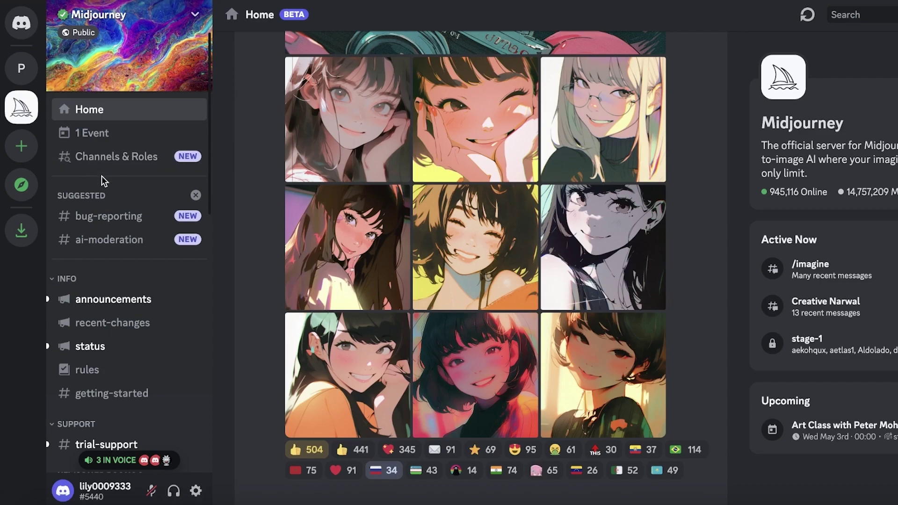
{"action": "scroll", "coordinate": [88, 282], "scroll_direction": "down", "scroll_amount": 5}
{"action": "scroll", "coordinate": [87, 288], "scroll_direction": "up", "scroll_amount": 4}
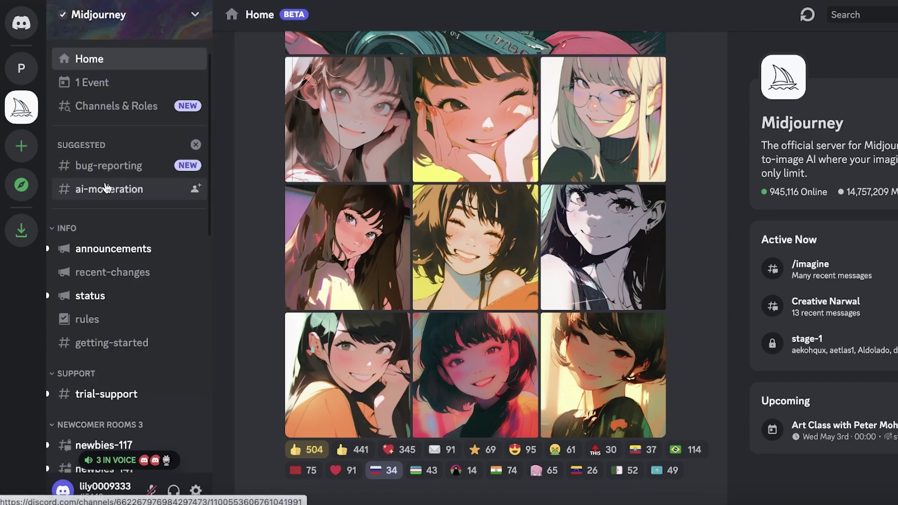
{"action": "scroll", "coordinate": [110, 255], "scroll_direction": "down", "scroll_amount": 4}
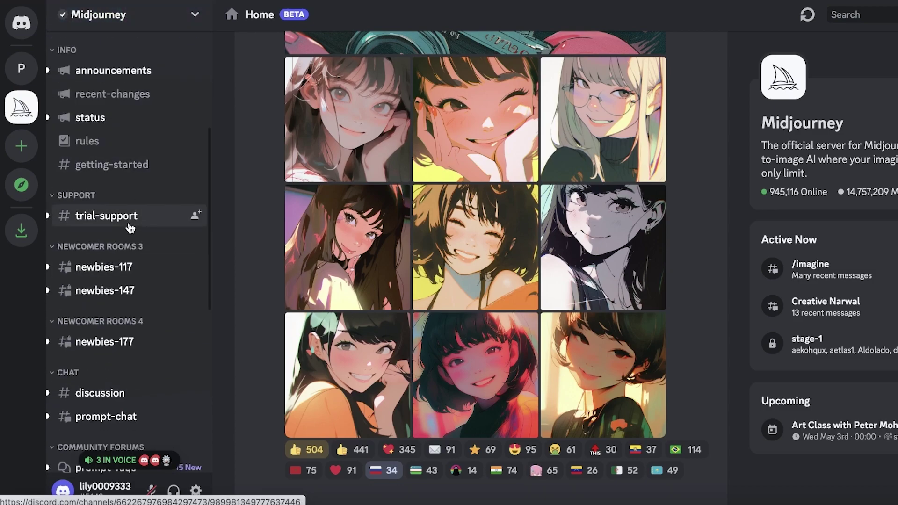
{"action": "left_click", "coordinate": [119, 270]}
{"action": "mouse_move", "coordinate": [161, 291]}
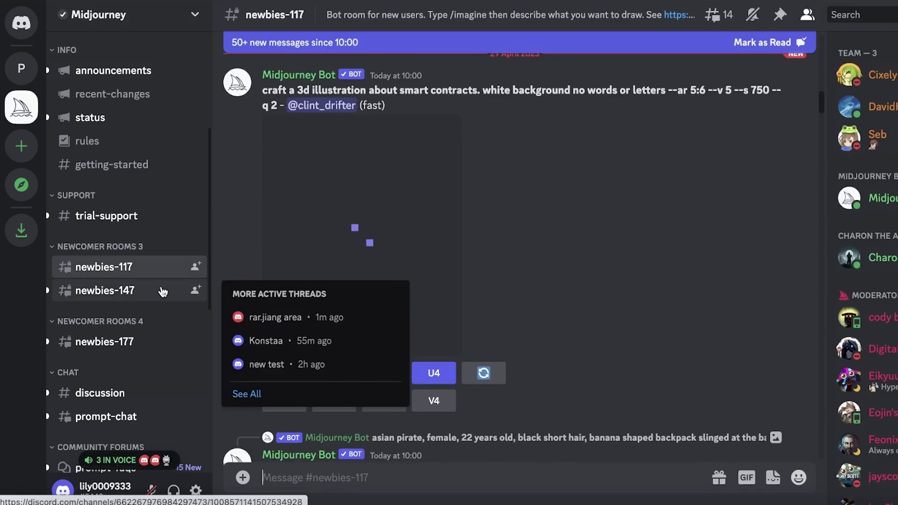
{"action": "scroll", "coordinate": [528, 213], "scroll_direction": "down", "scroll_amount": 15}
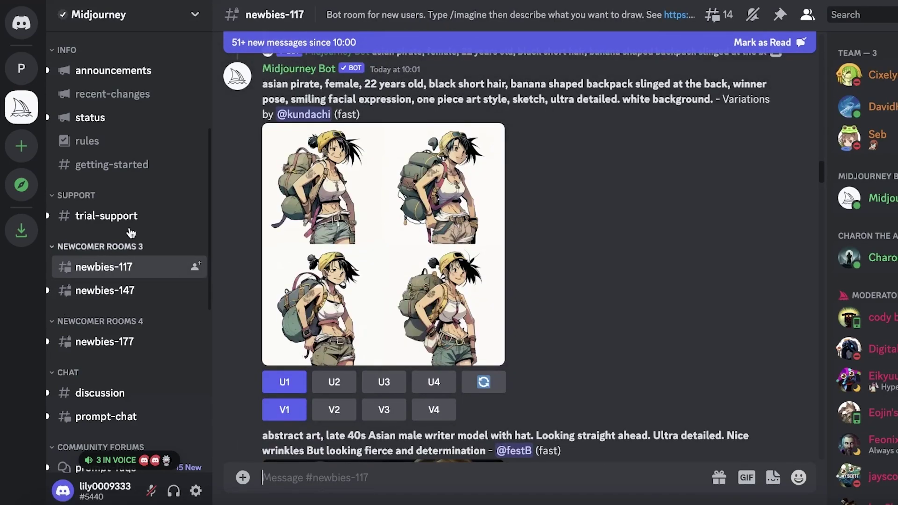
{"action": "left_click", "coordinate": [131, 117]}
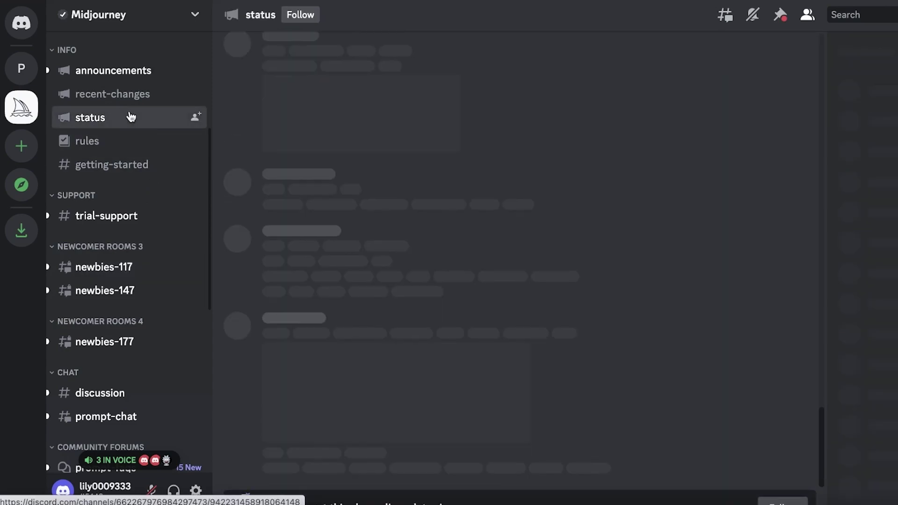
{"action": "scroll", "coordinate": [131, 117], "scroll_direction": "up", "scroll_amount": 2}
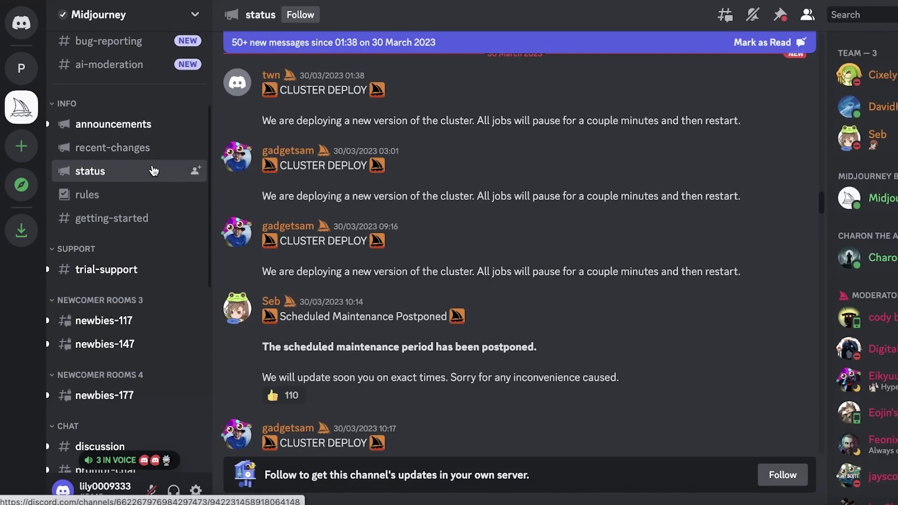
{"action": "scroll", "coordinate": [132, 138], "scroll_direction": "up", "scroll_amount": 3}
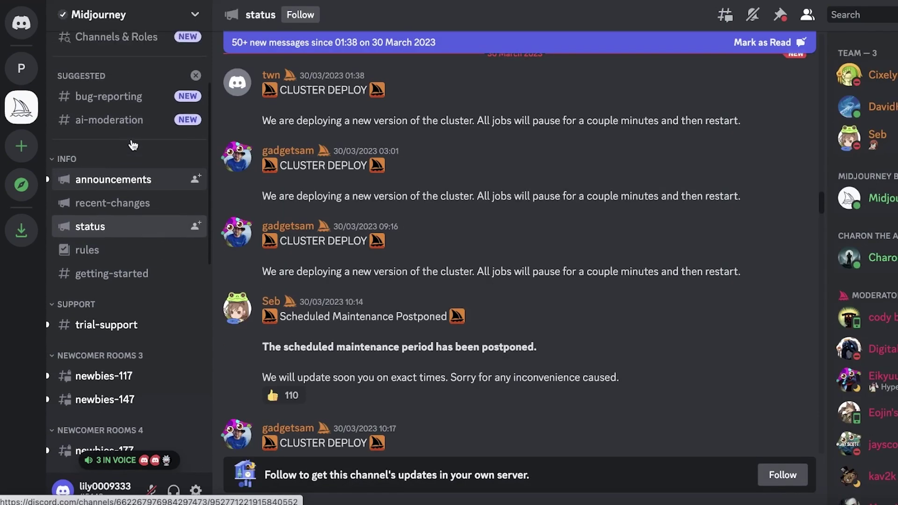
- Look through the ai-moderation, rules, getting-started and prompt-chat channels
{"action": "left_click", "coordinate": [115, 119]}
{"action": "scroll", "coordinate": [120, 255], "scroll_direction": "down", "scroll_amount": 1}
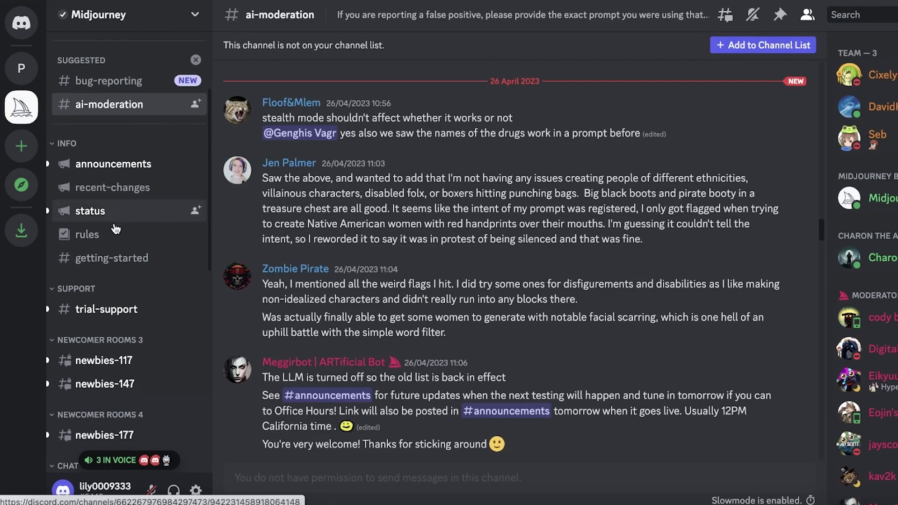
{"action": "left_click", "coordinate": [109, 238]}
{"action": "left_click", "coordinate": [110, 258]}
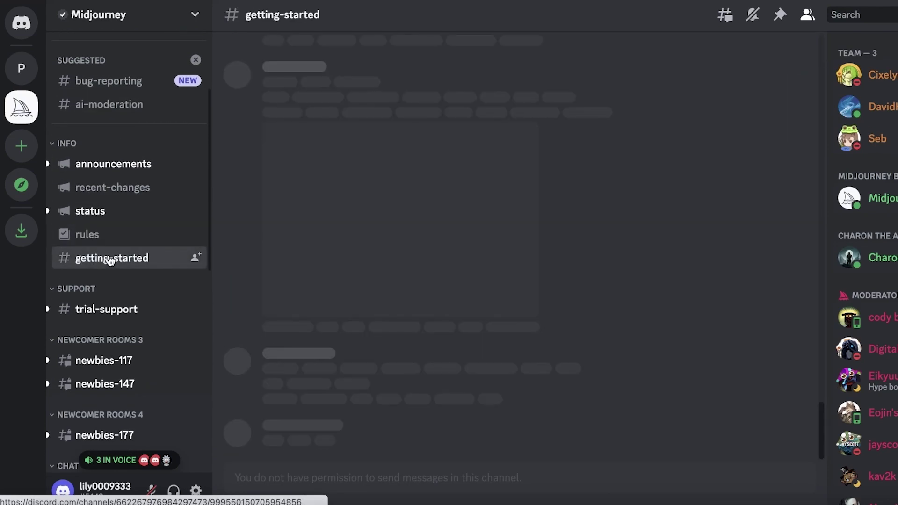
{"action": "scroll", "coordinate": [99, 301], "scroll_direction": "down", "scroll_amount": 7}
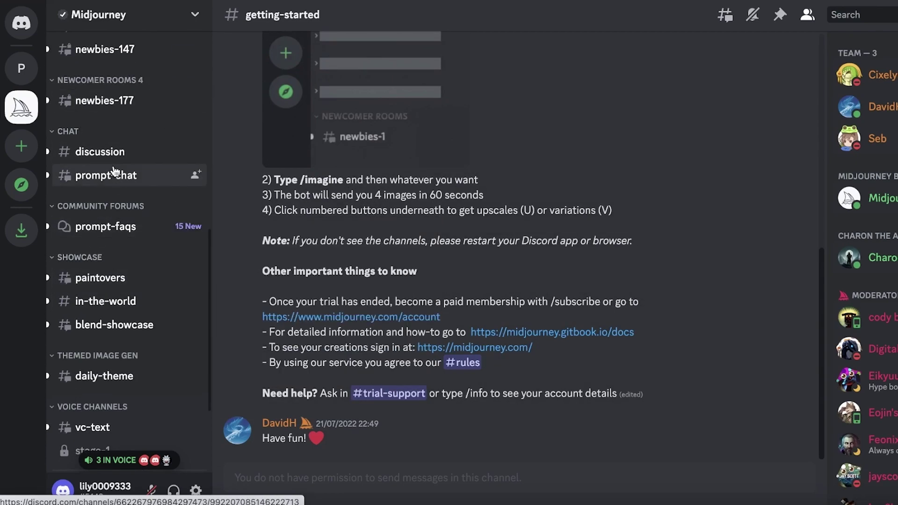
{"action": "mouse_move", "coordinate": [123, 152]}
{"action": "left_click", "coordinate": [120, 174]}
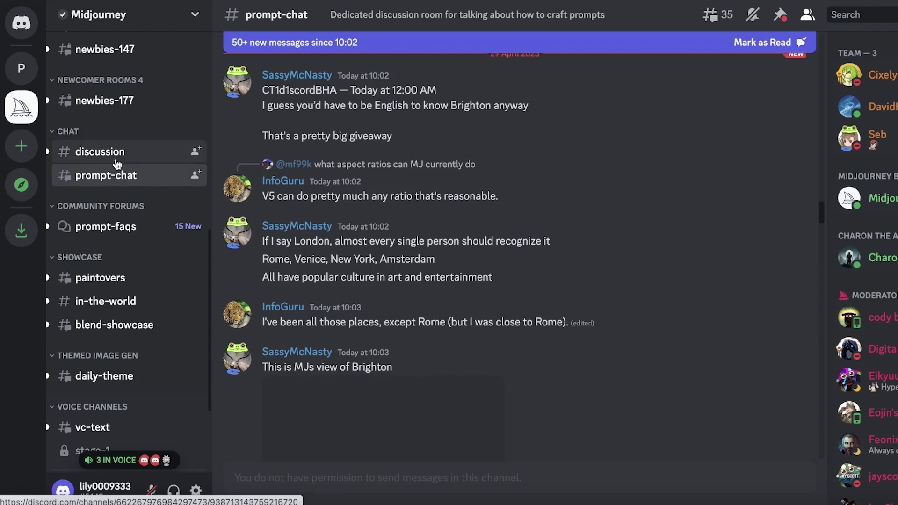
- Settle on newbies-117 and scroll its chat down to the newest image generations
{"action": "scroll", "coordinate": [121, 150], "scroll_direction": "up", "scroll_amount": 1}
{"action": "left_click", "coordinate": [126, 132]}
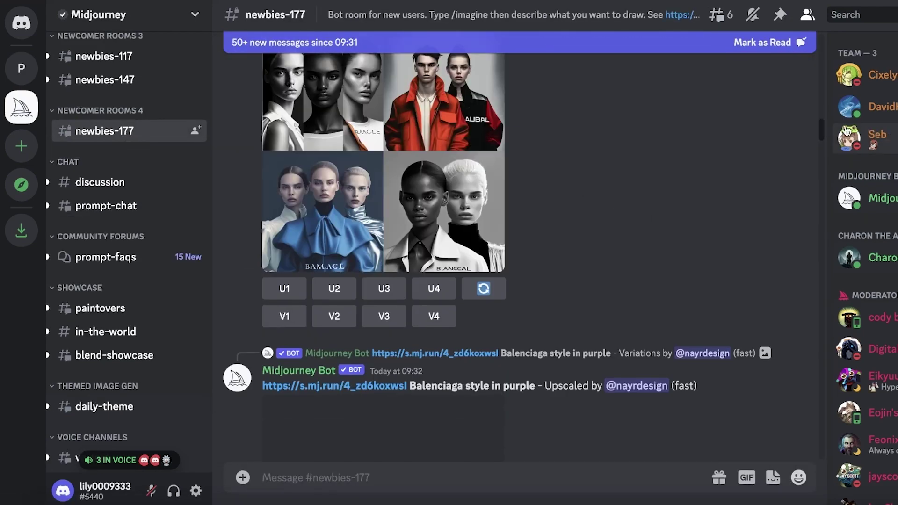
{"action": "scroll", "coordinate": [823, 141], "scroll_direction": "down", "scroll_amount": 5}
{"action": "left_click_drag", "start_coordinate": [824, 140], "coordinate": [822, 411]}
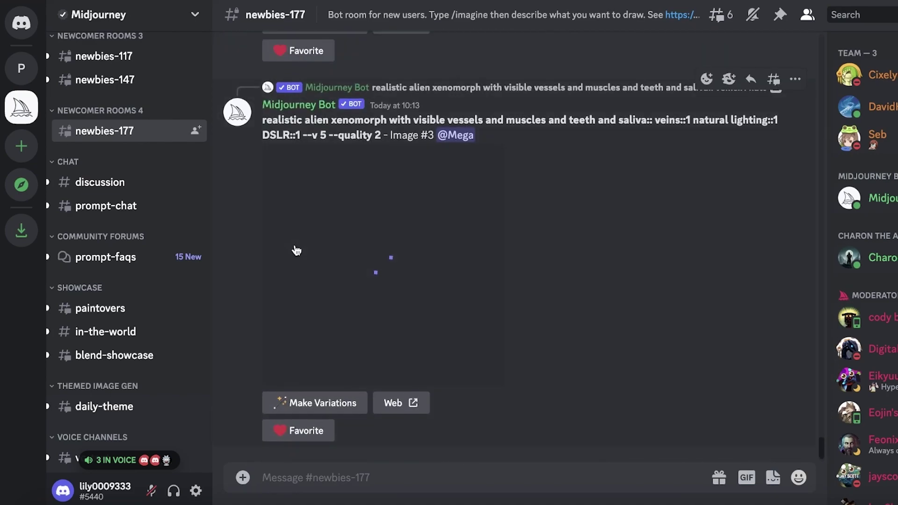
{"action": "scroll", "coordinate": [118, 240], "scroll_direction": "down", "scroll_amount": 4}
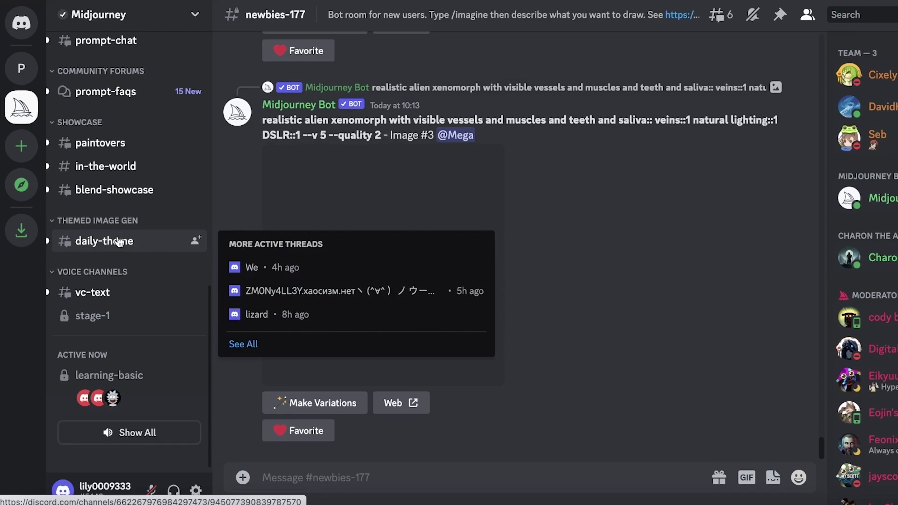
{"action": "scroll", "coordinate": [119, 243], "scroll_direction": "up", "scroll_amount": 8}
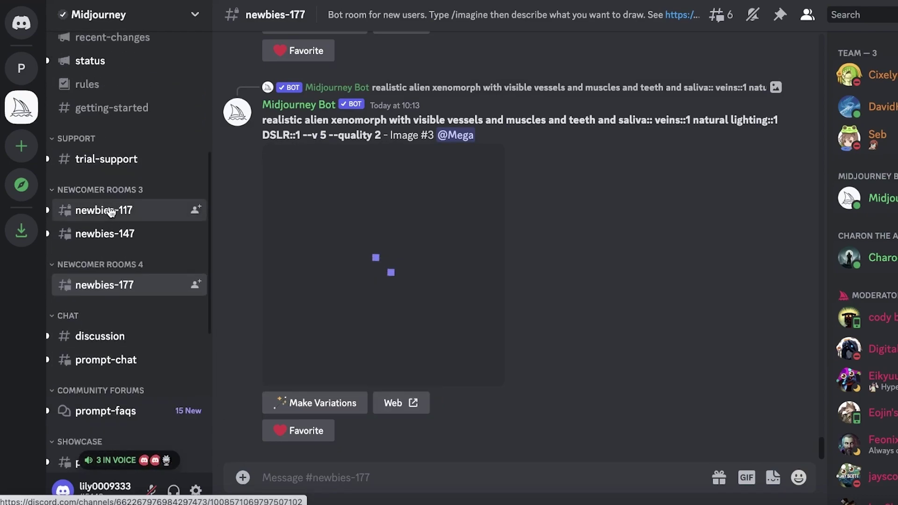
{"action": "left_click", "coordinate": [111, 211]}
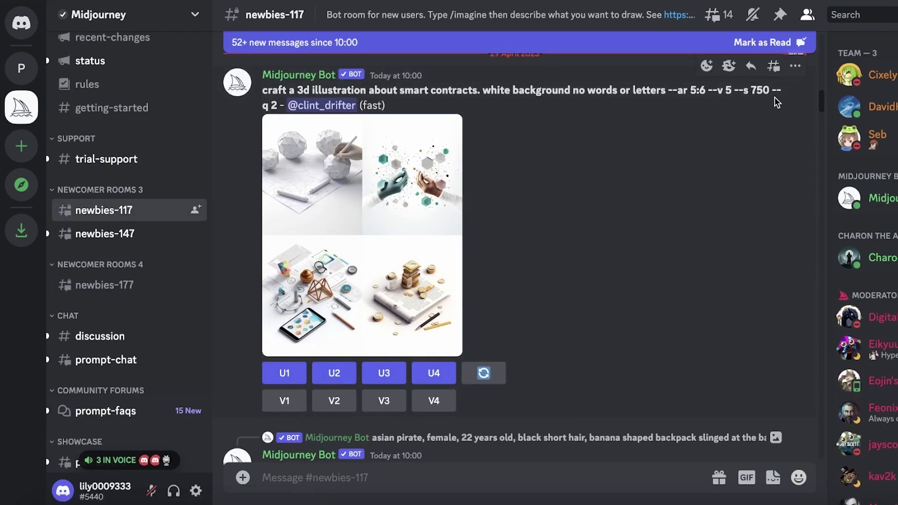
{"action": "left_click_drag", "start_coordinate": [822, 103], "coordinate": [759, 476]}
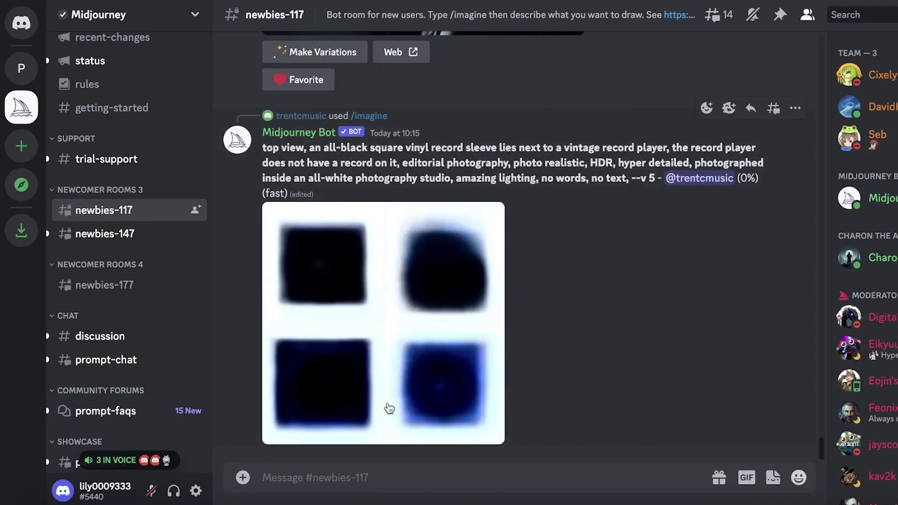
- Send '/imagine a cat' to the Midjourney Bot, which replies Subscription required
{"action": "left_click", "coordinate": [343, 467]}
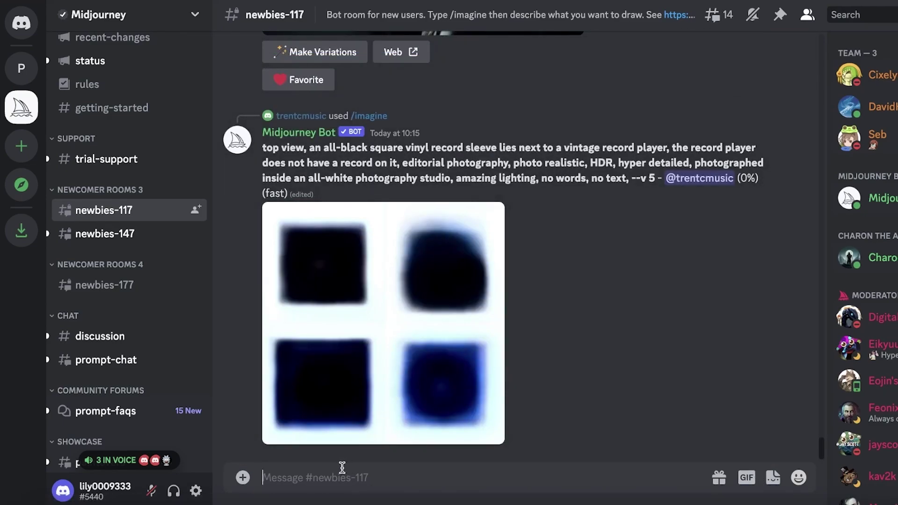
{"action": "type", "text": "/"}
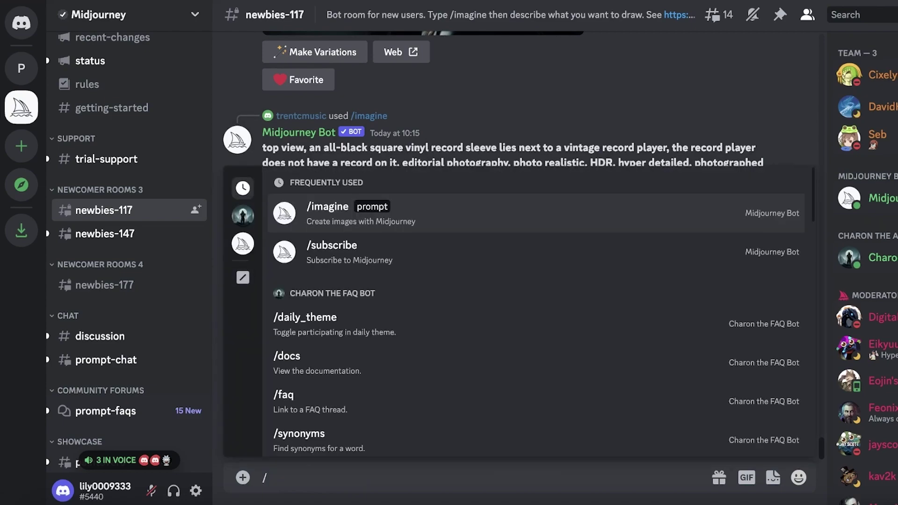
{"action": "left_click", "coordinate": [379, 225]}
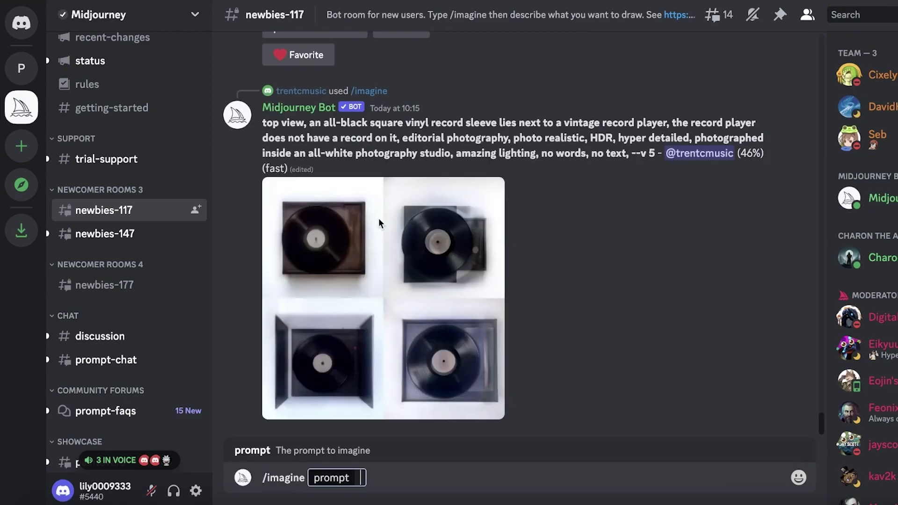
{"action": "type", "text": "a cat"}
{"action": "key", "text": "Return"}
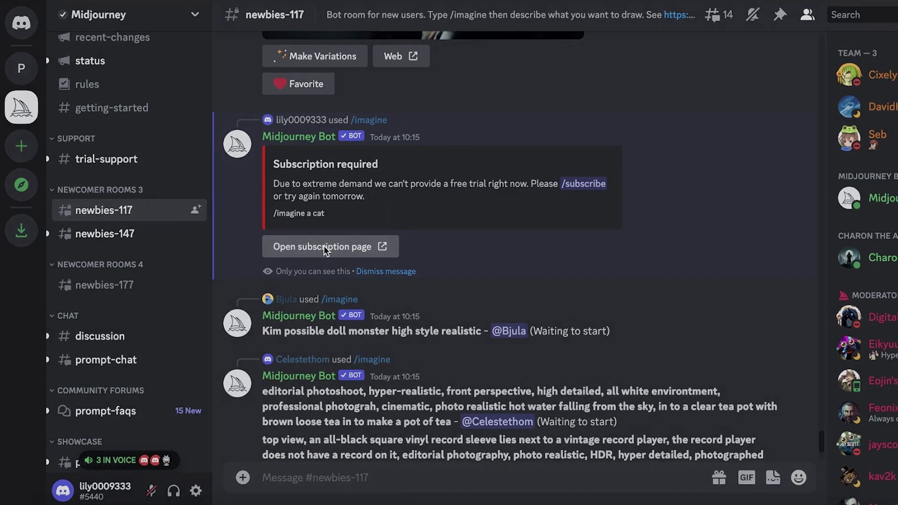
- Try the bot's subscription page link, then draft the /subscribe command from its reply
{"action": "left_click", "coordinate": [325, 247]}
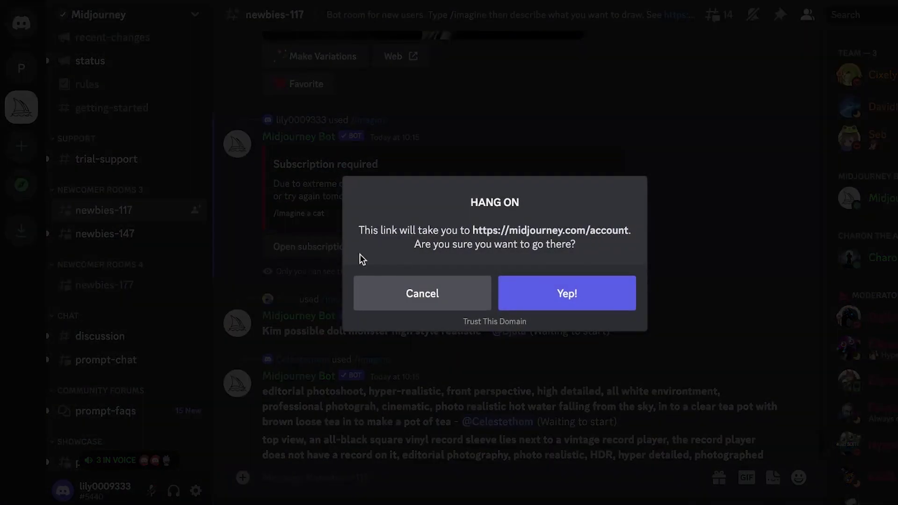
{"action": "left_click", "coordinate": [536, 303]}
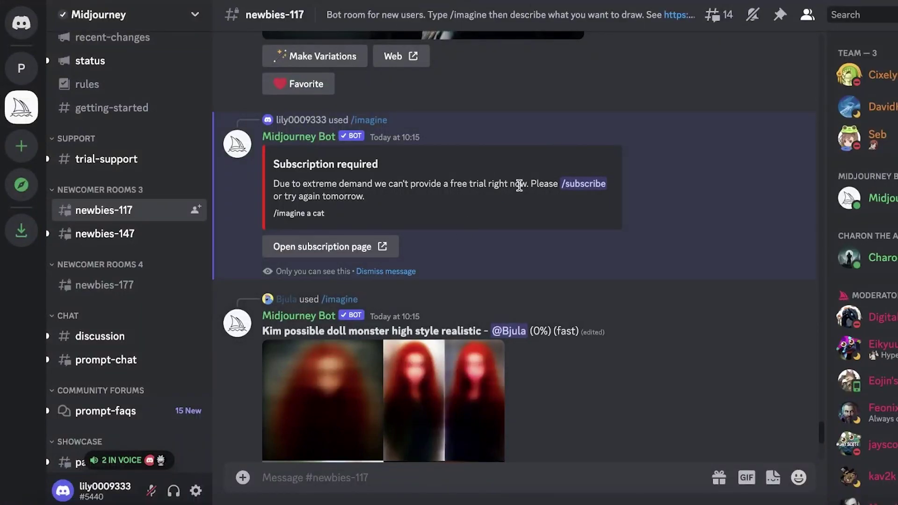
{"action": "left_click", "coordinate": [583, 184]}
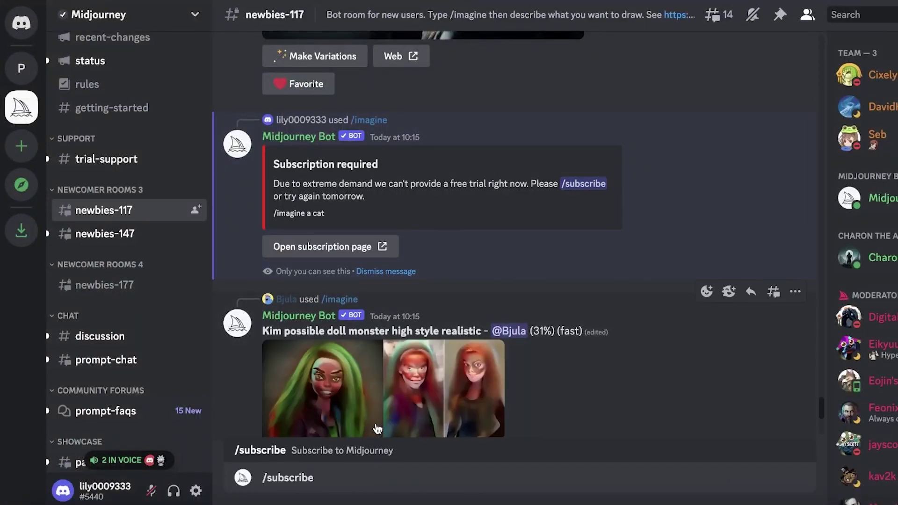
- Send /subscribe and open the personal subscription purchase page
{"action": "key", "text": "Return"}
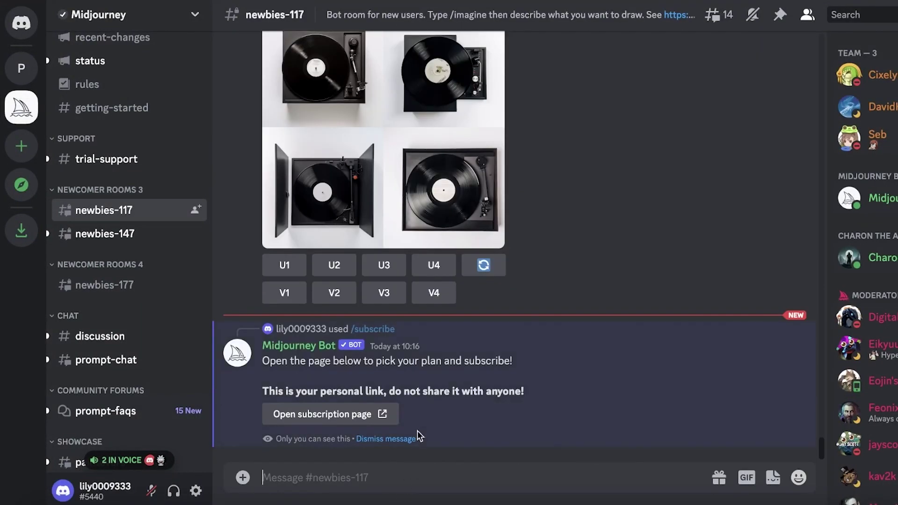
{"action": "left_click", "coordinate": [372, 404]}
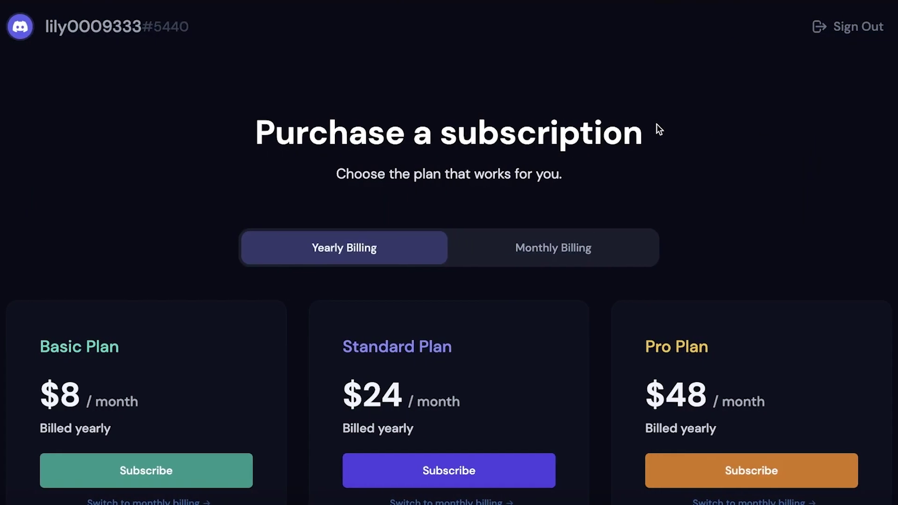
{"action": "scroll", "coordinate": [656, 124], "scroll_direction": "down", "scroll_amount": 3}
{"action": "scroll", "coordinate": [657, 124], "scroll_direction": "up", "scroll_amount": 5}
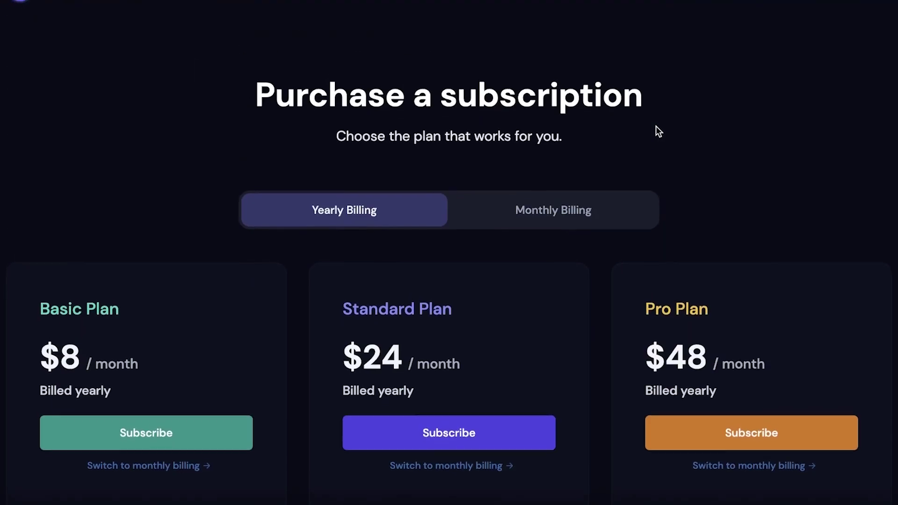
- Show monthly billing prices: Basic $10, Standard $30, Pro $60
{"action": "scroll", "coordinate": [254, 202], "scroll_direction": "down", "scroll_amount": 8}
{"action": "scroll", "coordinate": [145, 237], "scroll_direction": "up", "scroll_amount": 8}
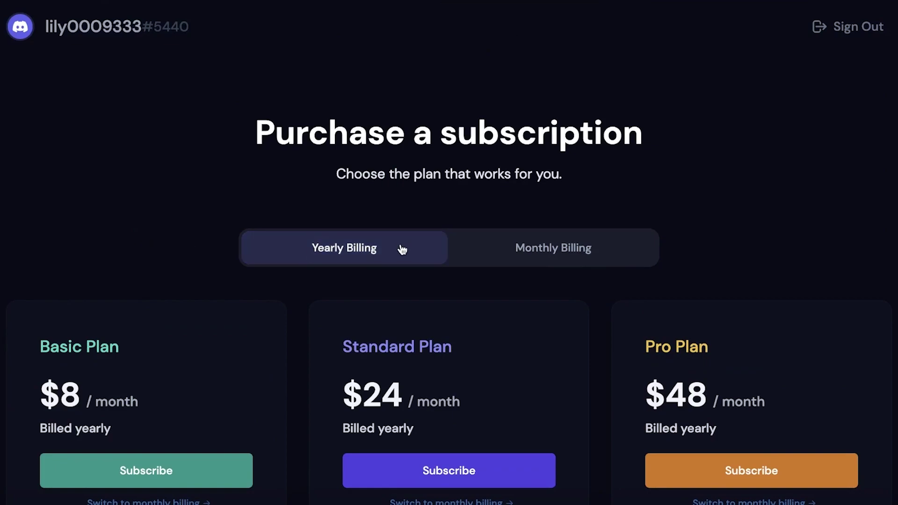
{"action": "scroll", "coordinate": [235, 258], "scroll_direction": "down", "scroll_amount": 1}
{"action": "left_click", "coordinate": [492, 204]}
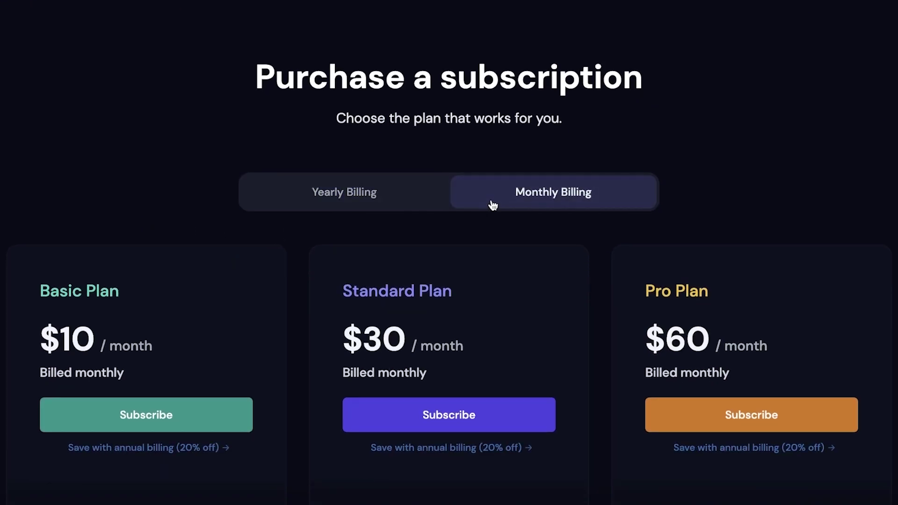
{"action": "scroll", "coordinate": [354, 265], "scroll_direction": "down", "scroll_amount": 1}
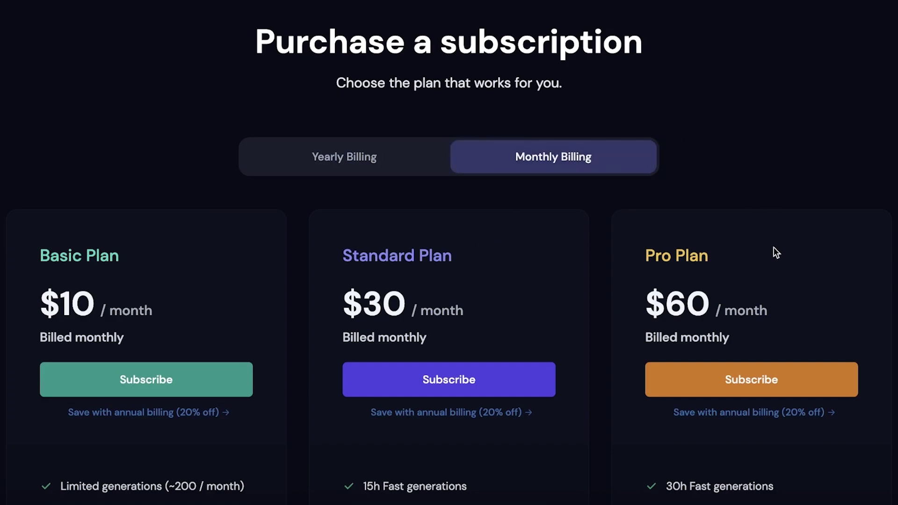
{"action": "scroll", "coordinate": [767, 240], "scroll_direction": "down", "scroll_amount": 4}
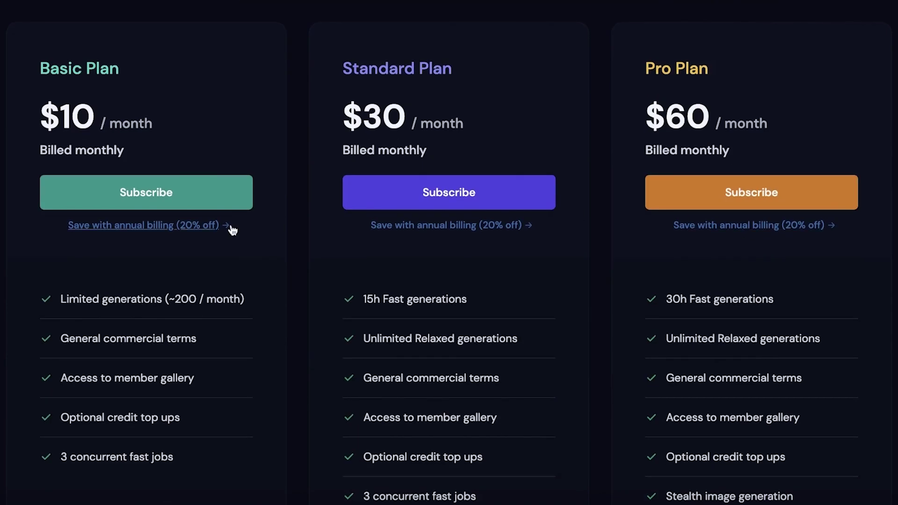
- Scroll through and compare the Basic, Standard and Pro plan feature lists
{"action": "scroll", "coordinate": [137, 124], "scroll_direction": "down", "scroll_amount": 2}
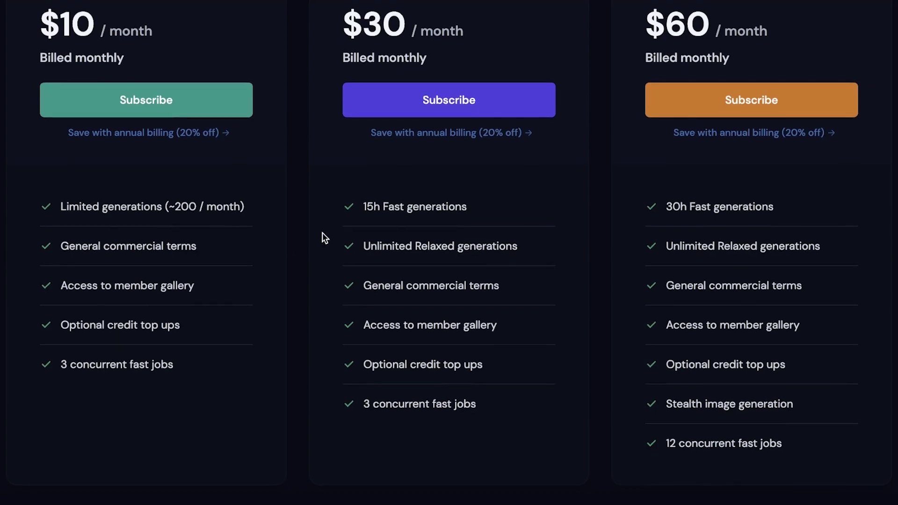
{"action": "scroll", "coordinate": [322, 232], "scroll_direction": "up", "scroll_amount": 2}
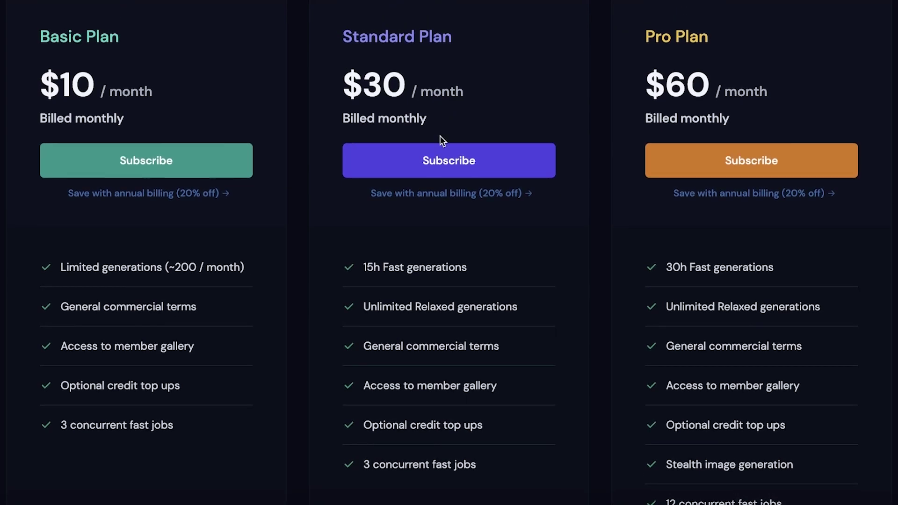
{"action": "scroll", "coordinate": [435, 159], "scroll_direction": "down", "scroll_amount": 1}
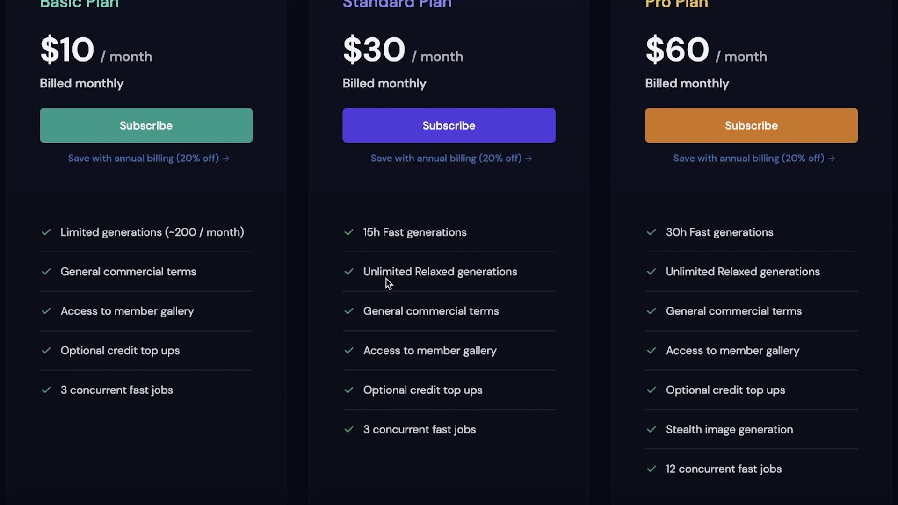
{"action": "scroll", "coordinate": [384, 278], "scroll_direction": "up", "scroll_amount": 1}
{"action": "scroll", "coordinate": [378, 281], "scroll_direction": "up", "scroll_amount": 1}
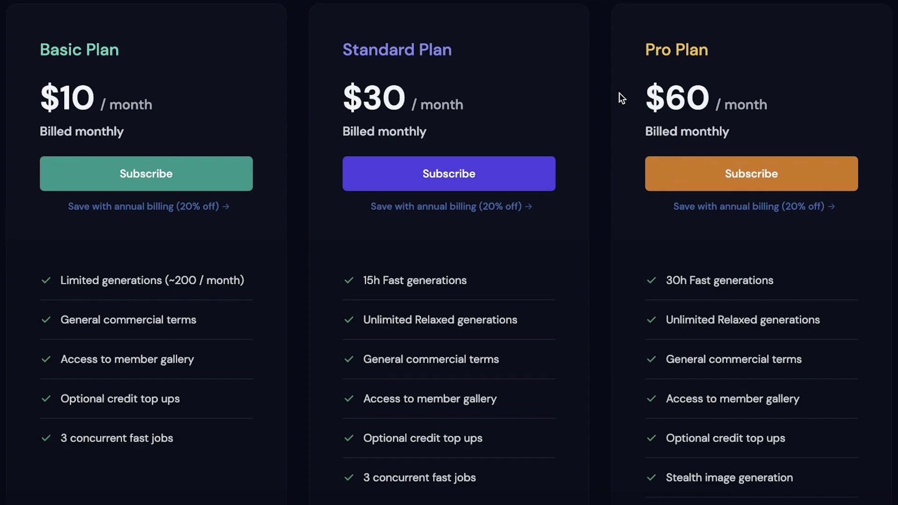
{"action": "scroll", "coordinate": [725, 248], "scroll_direction": "down", "scroll_amount": 1}
{"action": "scroll", "coordinate": [724, 248], "scroll_direction": "down", "scroll_amount": 3}
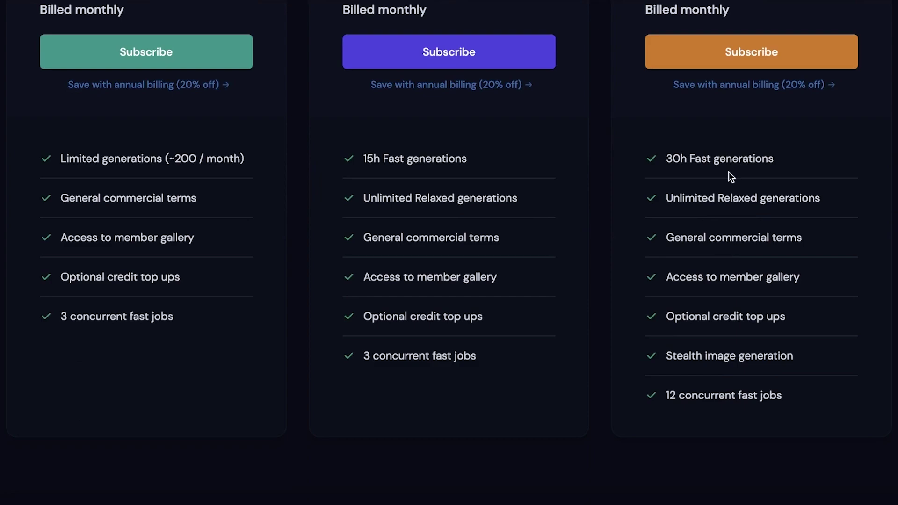
{"action": "scroll", "coordinate": [731, 177], "scroll_direction": "down", "scroll_amount": 1}
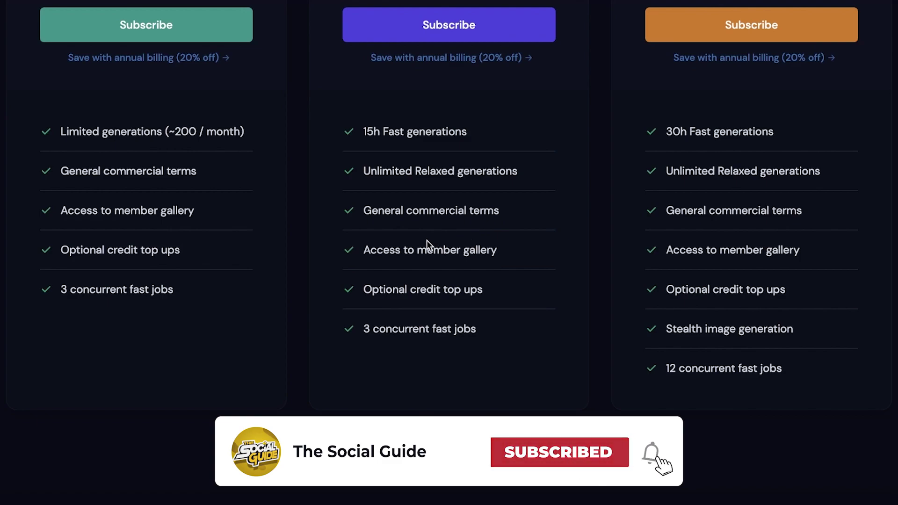
{"action": "scroll", "coordinate": [367, 274], "scroll_direction": "up", "scroll_amount": 5}
{"action": "scroll", "coordinate": [106, 236], "scroll_direction": "up", "scroll_amount": 1}
- Subscribe to the $10/month Basic Plan, close the confirmation, and review the active plan
{"action": "left_click", "coordinate": [101, 232]}
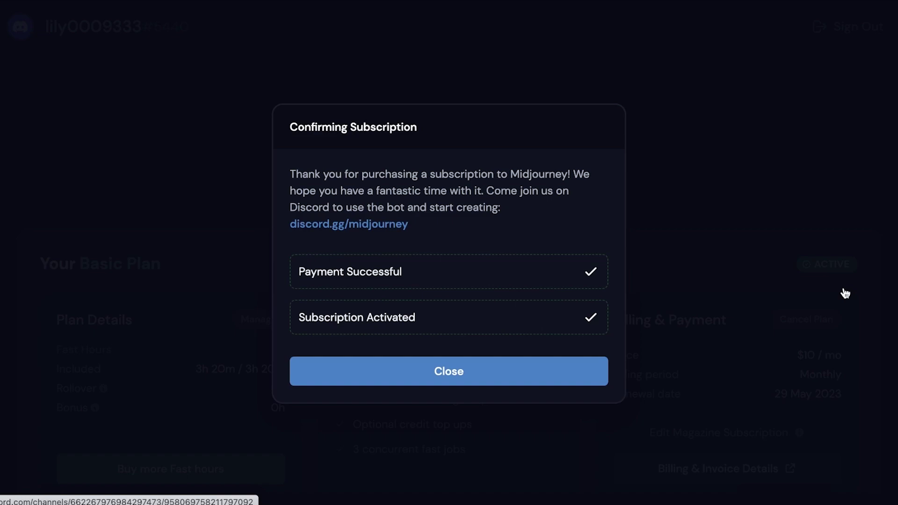
{"action": "left_click", "coordinate": [405, 370]}
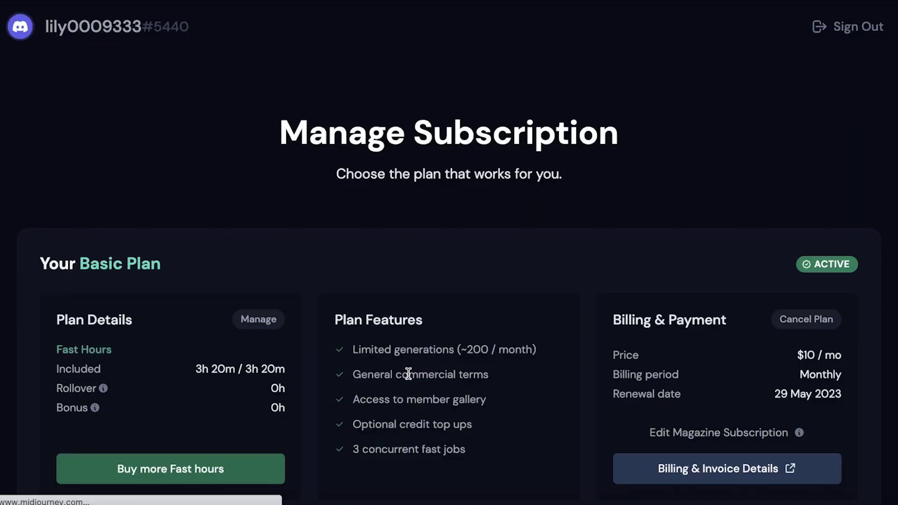
{"action": "scroll", "coordinate": [491, 161], "scroll_direction": "down", "scroll_amount": 3}
{"action": "scroll", "coordinate": [489, 166], "scroll_direction": "up", "scroll_amount": 3}
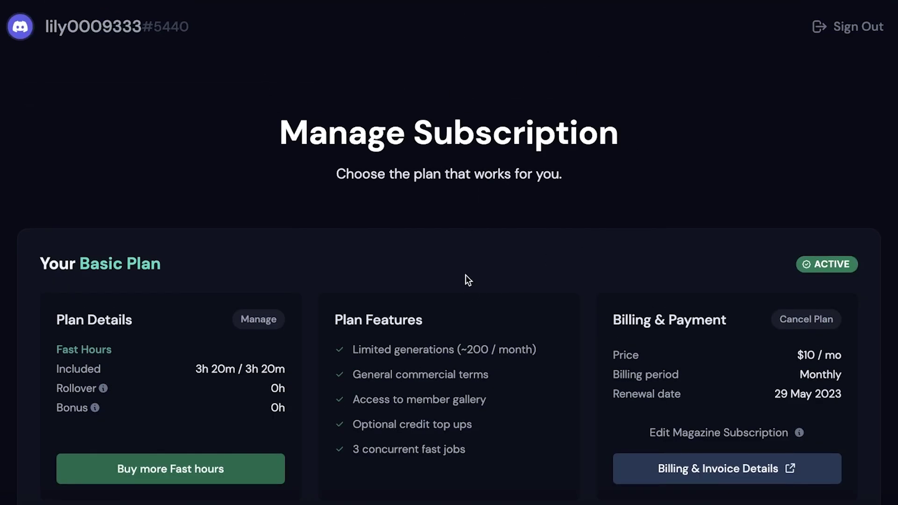
{"action": "scroll", "coordinate": [465, 269], "scroll_direction": "down", "scroll_amount": 3}
{"action": "scroll", "coordinate": [465, 269], "scroll_direction": "up", "scroll_amount": 3}
{"action": "scroll", "coordinate": [575, 135], "scroll_direction": "down", "scroll_amount": 4}
{"action": "scroll", "coordinate": [574, 133], "scroll_direction": "up", "scroll_amount": 4}
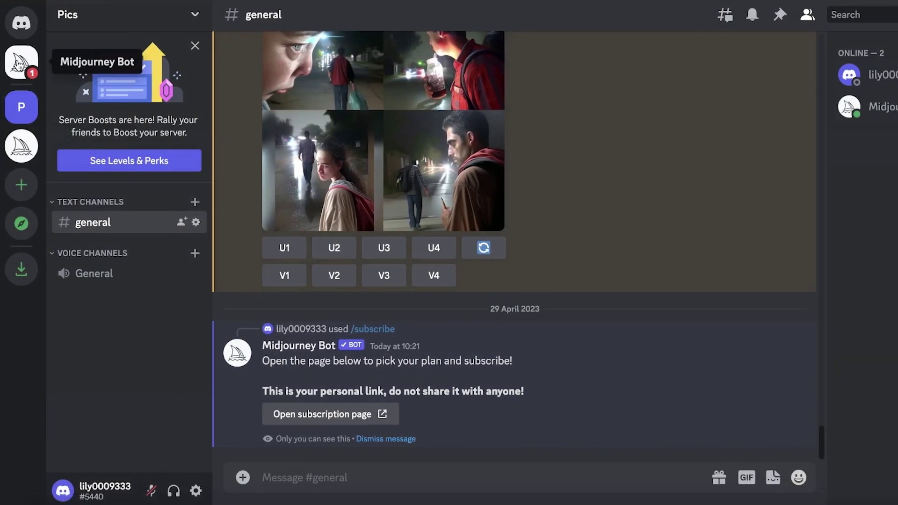
- Go to the Midjourney server's newbies-117 channel and start a /imagine command
{"action": "left_click", "coordinate": [21, 61]}
{"action": "key", "text": "XF86AudioMute"}
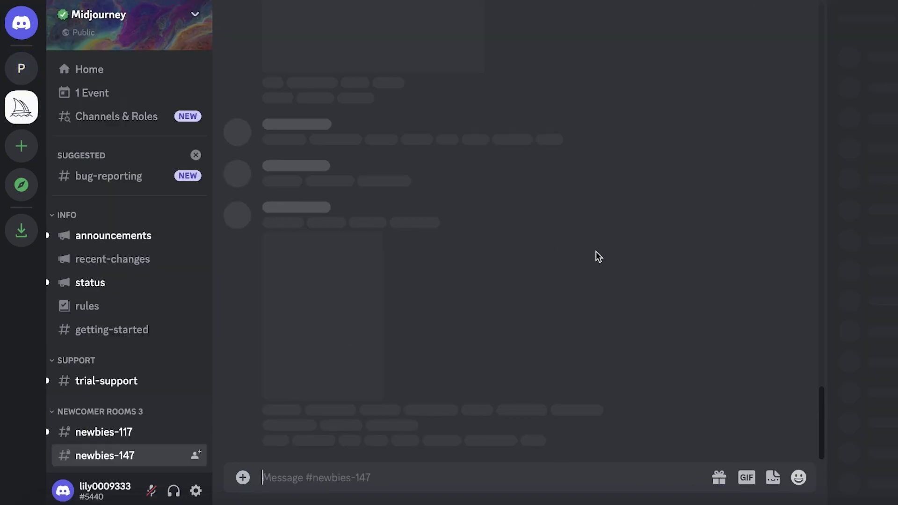
{"action": "scroll", "coordinate": [136, 318], "scroll_direction": "down", "scroll_amount": 3}
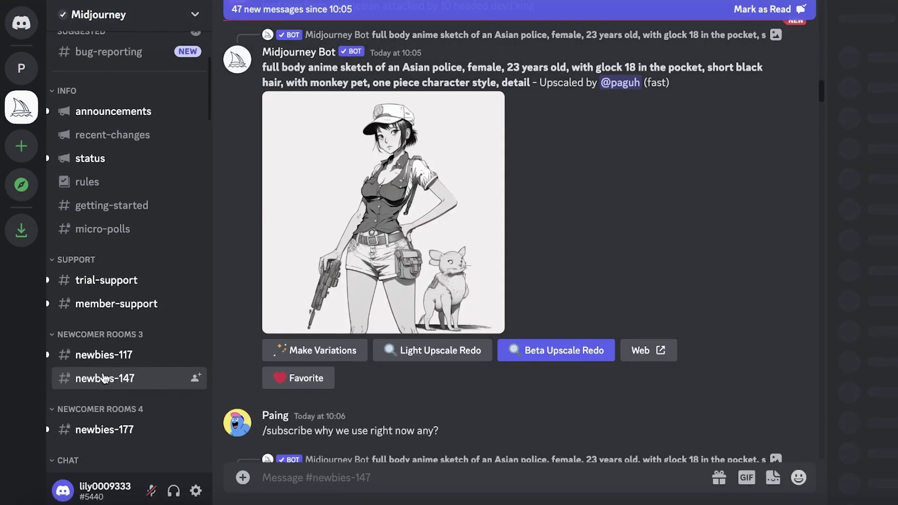
{"action": "left_click", "coordinate": [104, 357]}
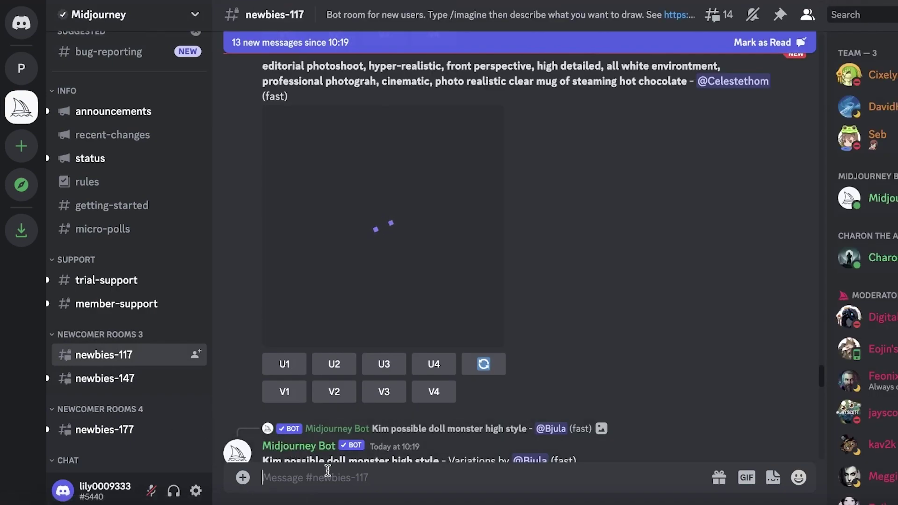
{"action": "type", "text": "/"}
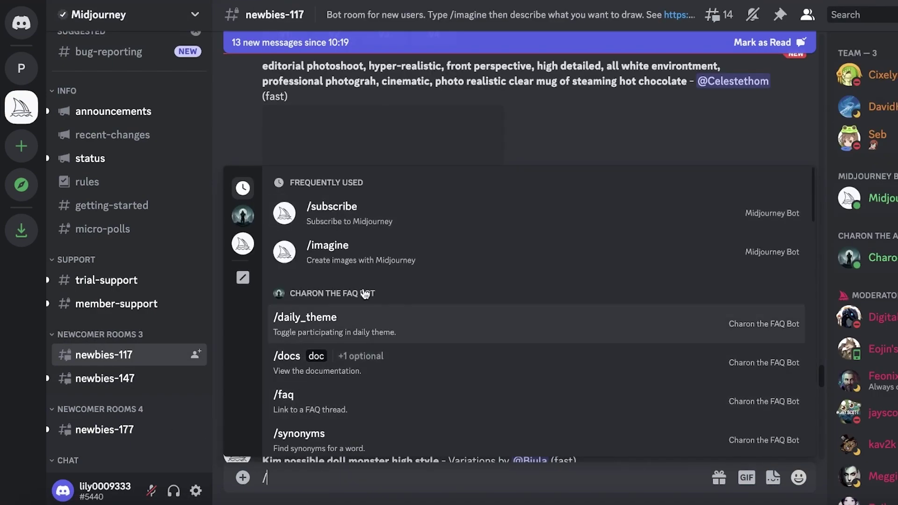
{"action": "scroll", "coordinate": [401, 260], "scroll_direction": "down", "scroll_amount": 20}
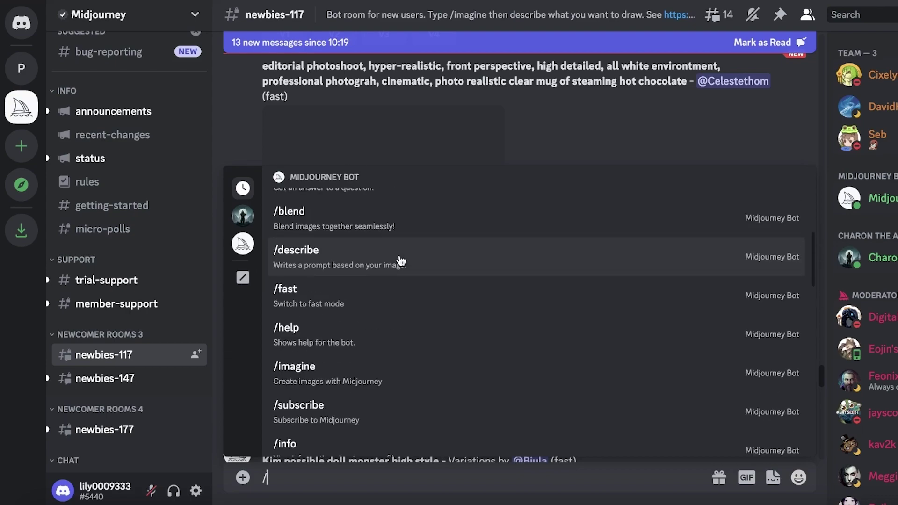
{"action": "scroll", "coordinate": [404, 266], "scroll_direction": "up", "scroll_amount": 20}
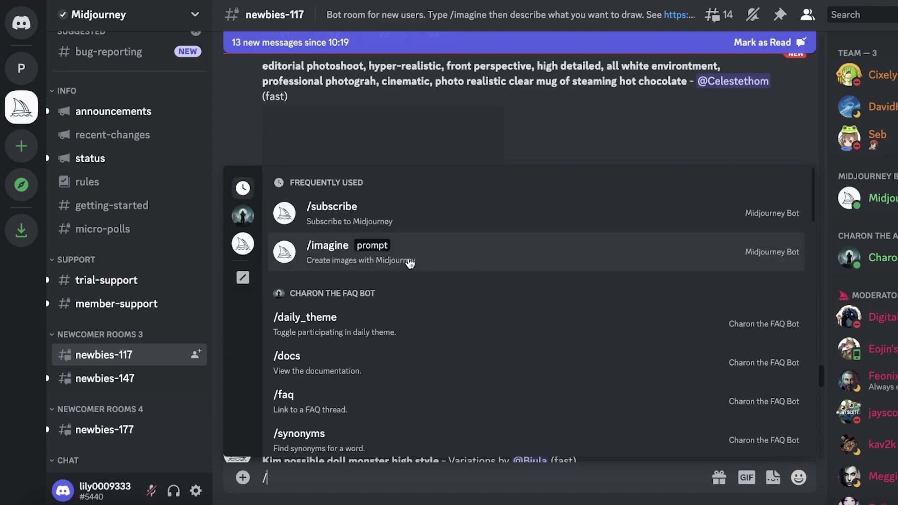
{"action": "left_click", "coordinate": [408, 260]}
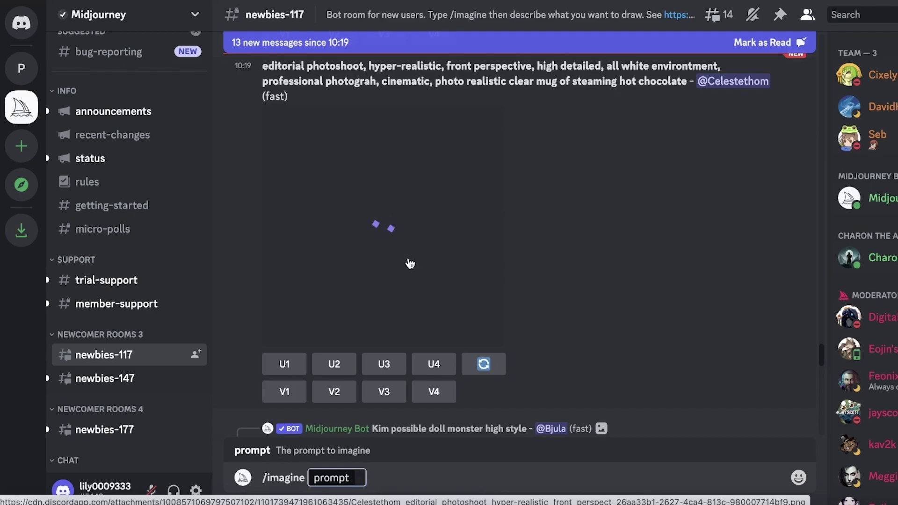
{"action": "scroll", "coordinate": [431, 290], "scroll_direction": "down", "scroll_amount": 15}
{"action": "scroll", "coordinate": [610, 332], "scroll_direction": "down", "scroll_amount": 5}
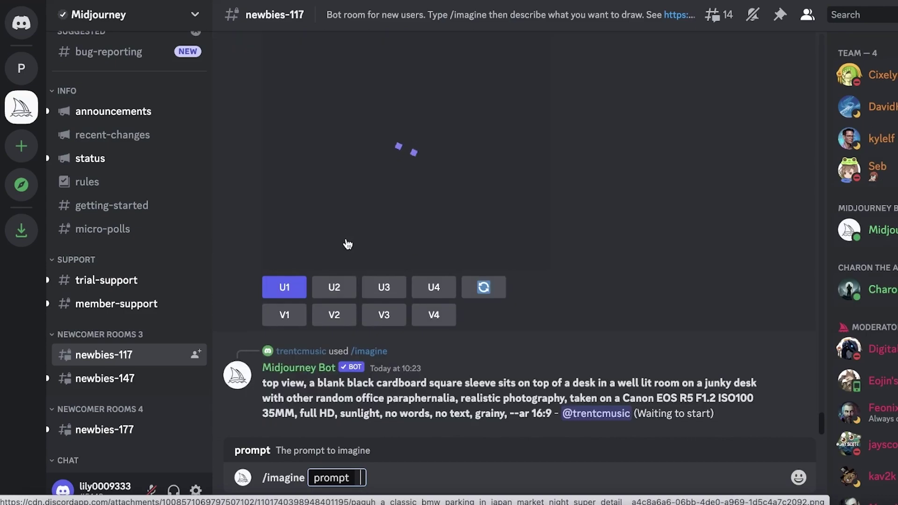
- Paste and send the schoolgirl-on-a-Japanese-street hazy sunset prompt, then view the grid
{"action": "type", "text": "a girl in a japanese street with long hair wearing a japanese school uniform walking away with a hazy sunset"}
{"action": "key", "text": "Return"}
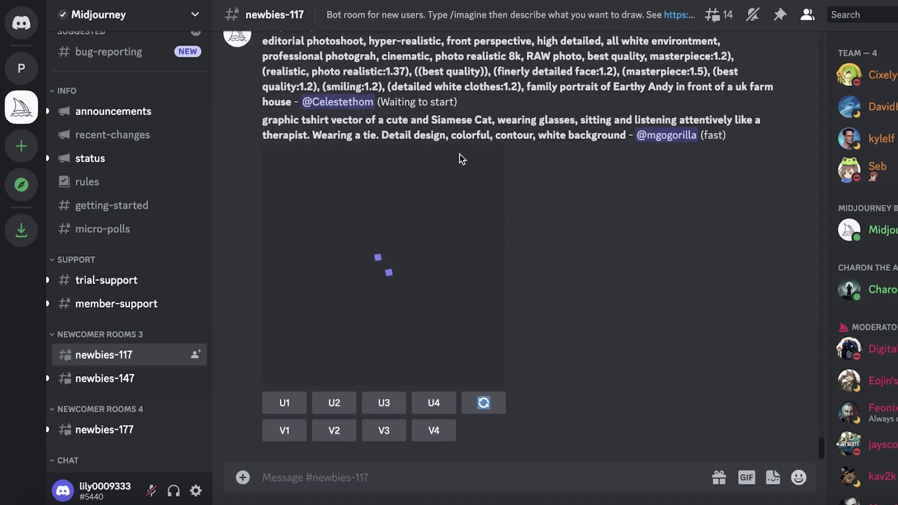
{"action": "scroll", "coordinate": [371, 196], "scroll_direction": "up", "scroll_amount": 8}
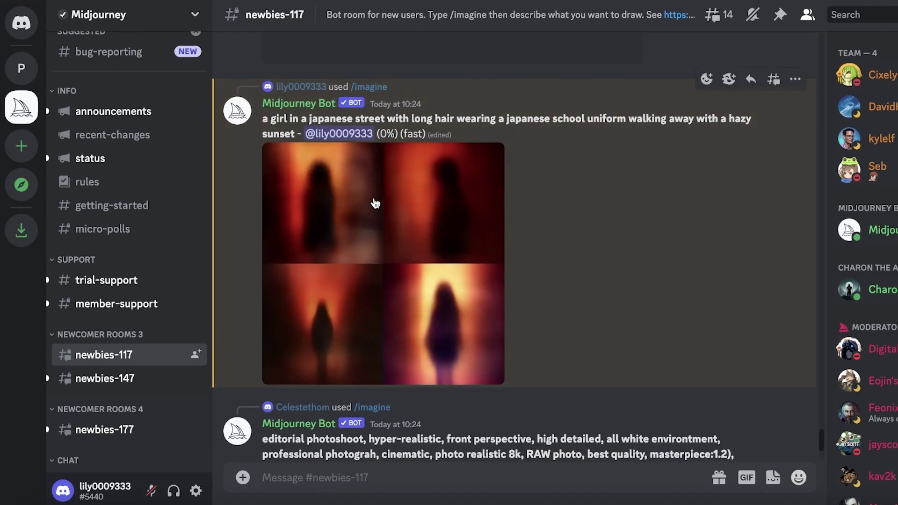
{"action": "scroll", "coordinate": [346, 277], "scroll_direction": "up", "scroll_amount": 1}
{"action": "scroll", "coordinate": [345, 277], "scroll_direction": "up", "scroll_amount": 2}
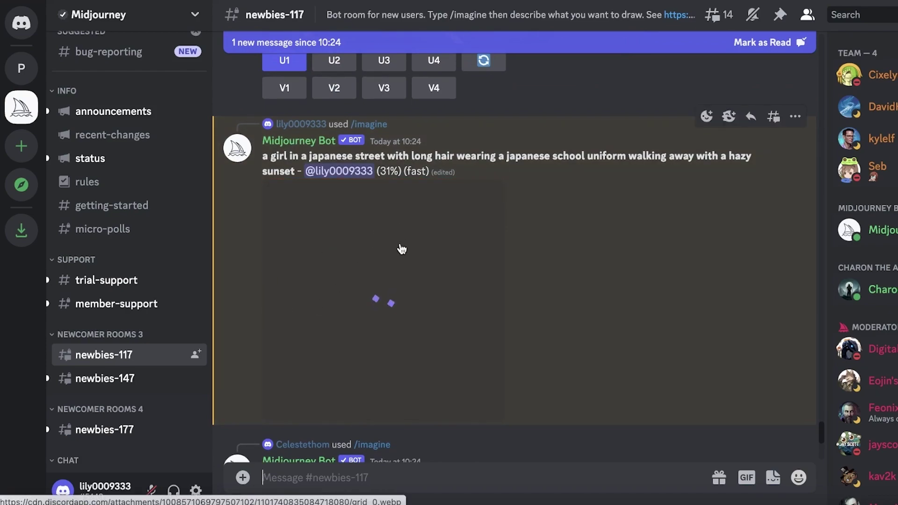
{"action": "scroll", "coordinate": [578, 174], "scroll_direction": "down", "scroll_amount": 4}
{"action": "scroll", "coordinate": [578, 174], "scroll_direction": "up", "scroll_amount": 3}
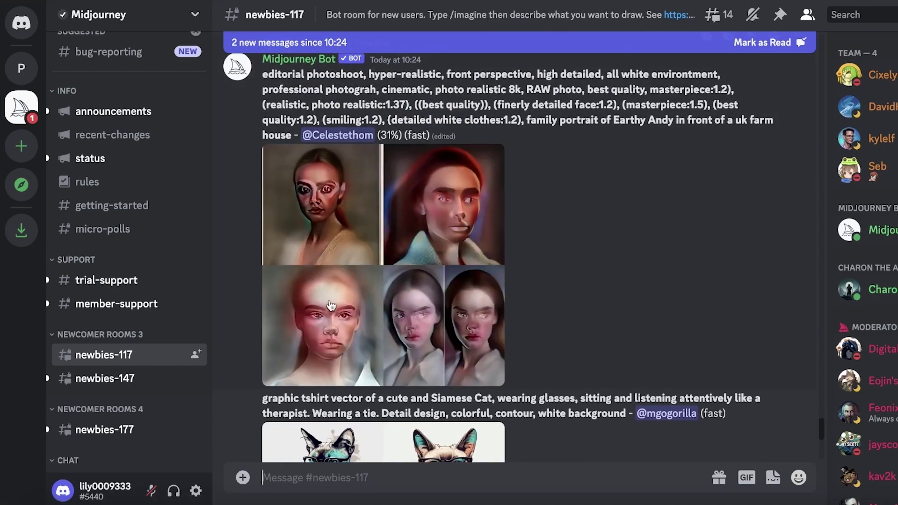
{"action": "scroll", "coordinate": [456, 212], "scroll_direction": "down", "scroll_amount": 15}
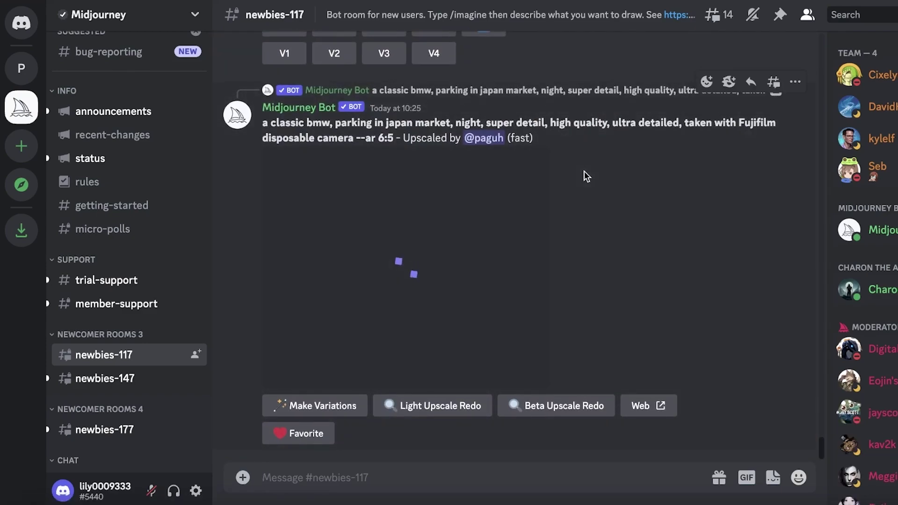
{"action": "scroll", "coordinate": [584, 176], "scroll_direction": "up", "scroll_amount": 4}
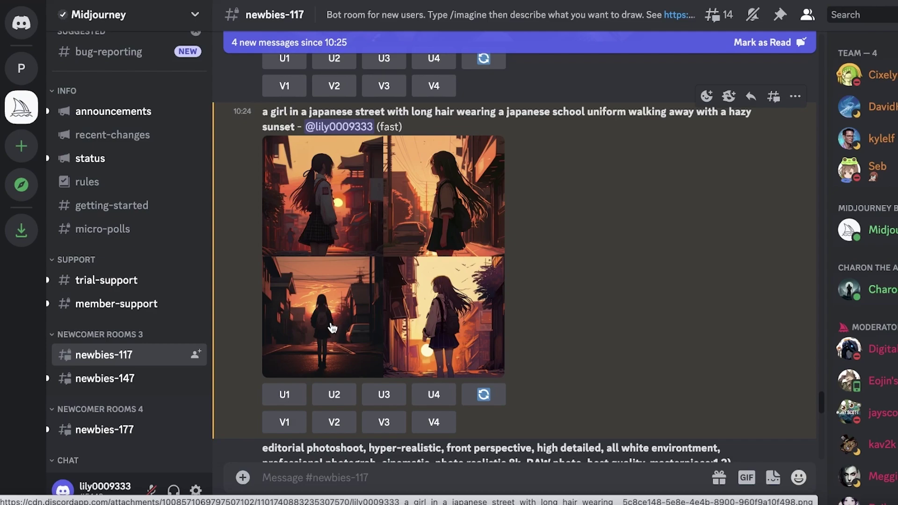
{"action": "left_click", "coordinate": [366, 187]}
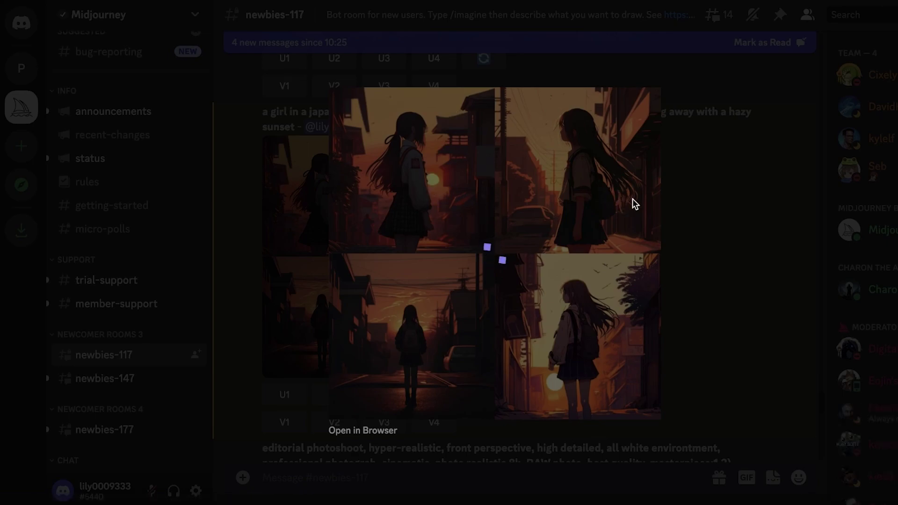
{"action": "left_click", "coordinate": [671, 201]}
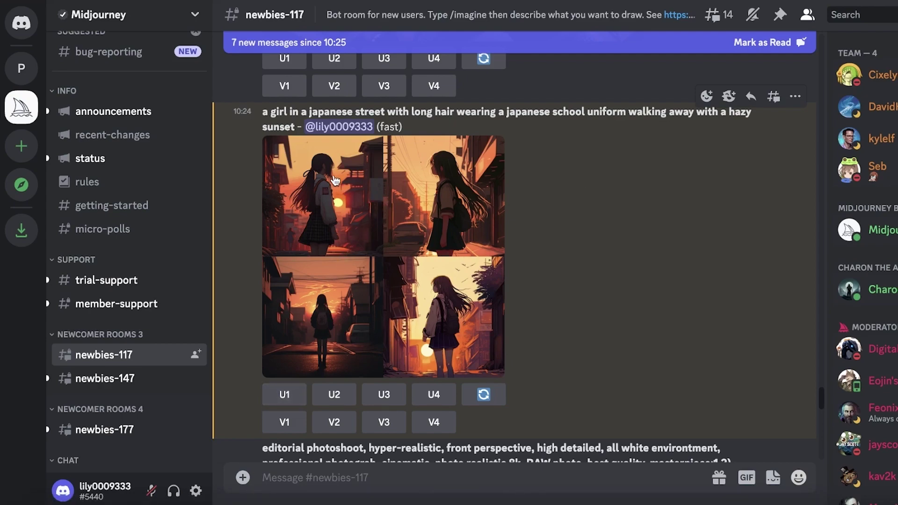
- Request V1 variations of the first schoolgirl sunset image
{"action": "left_click", "coordinate": [277, 429]}
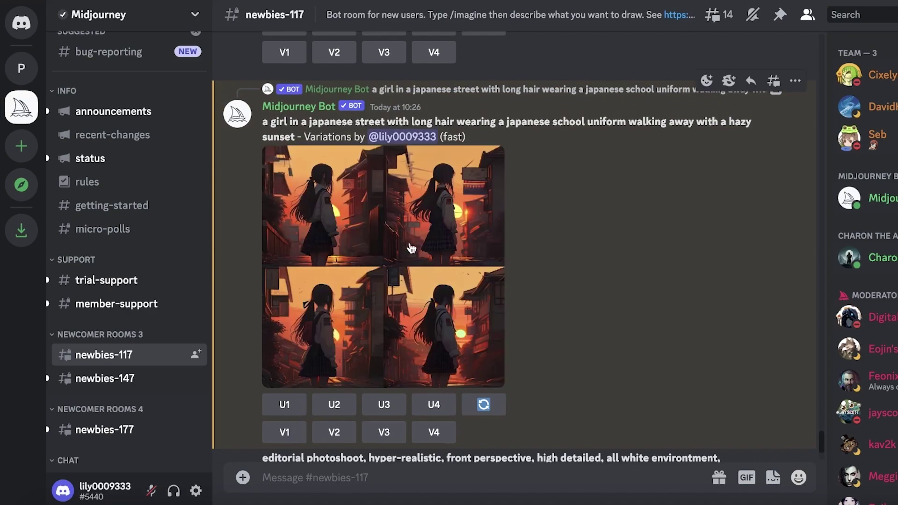
{"action": "left_click", "coordinate": [377, 253]}
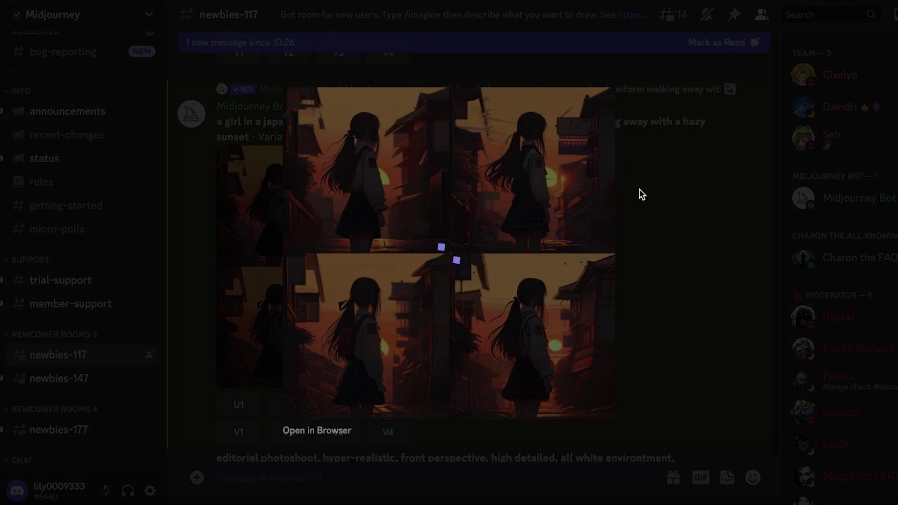
{"action": "left_click", "coordinate": [685, 185]}
{"action": "left_click", "coordinate": [298, 253]}
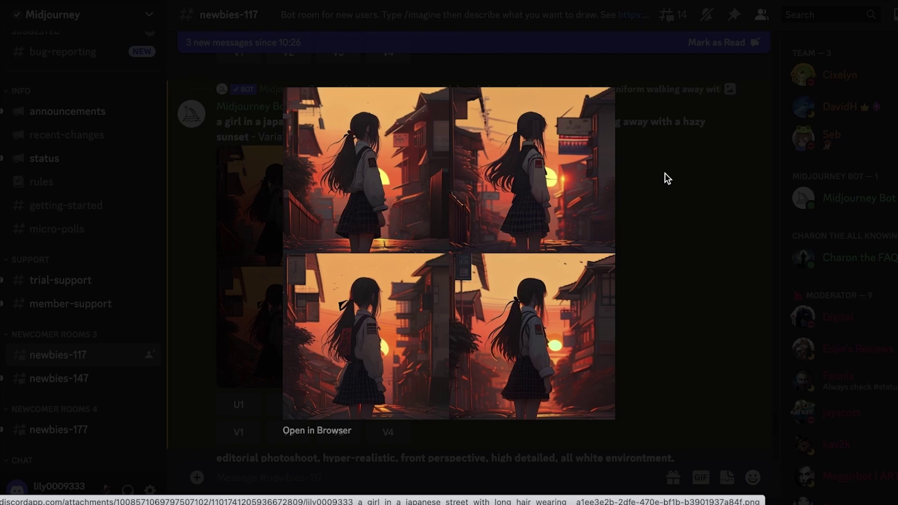
{"action": "left_click", "coordinate": [667, 179]}
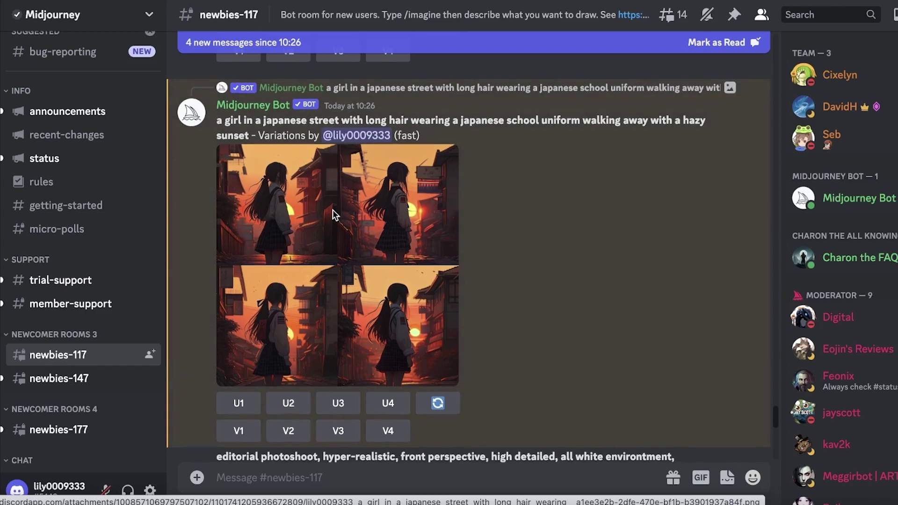
{"action": "scroll", "coordinate": [318, 122], "scroll_direction": "down", "scroll_amount": 15}
{"action": "scroll", "coordinate": [435, 165], "scroll_direction": "up", "scroll_amount": 10}
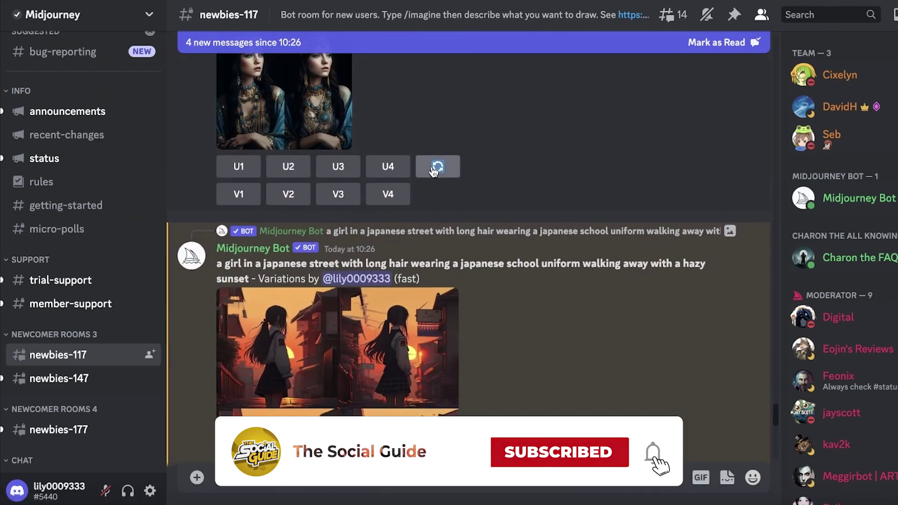
{"action": "scroll", "coordinate": [430, 169], "scroll_direction": "down", "scroll_amount": 3}
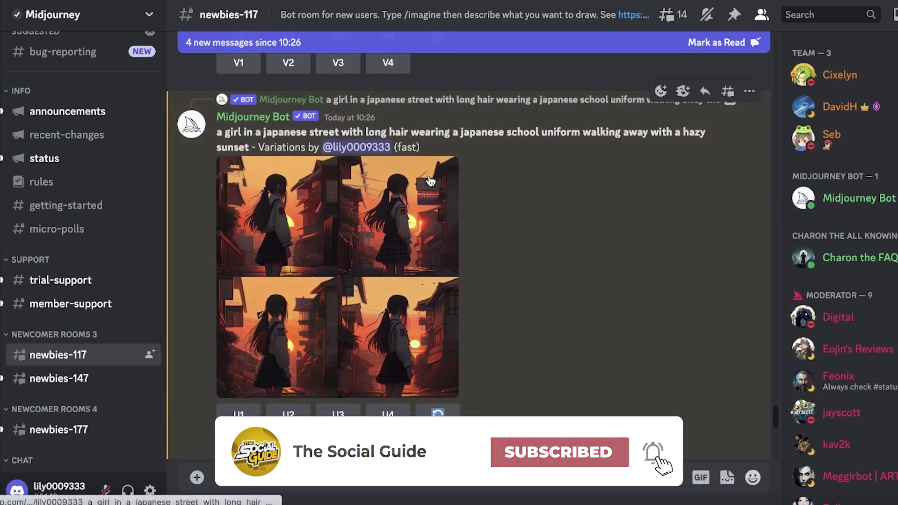